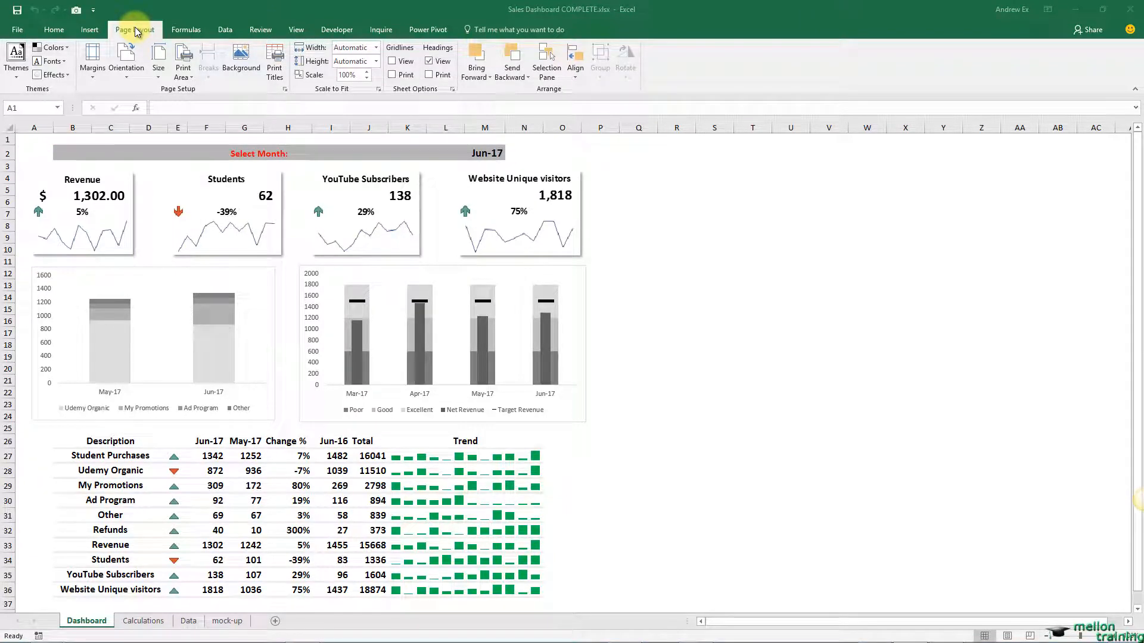
Switch to the browser and examine the most-favorited color palettes on COLOURlovers.
key(alt+Tab)
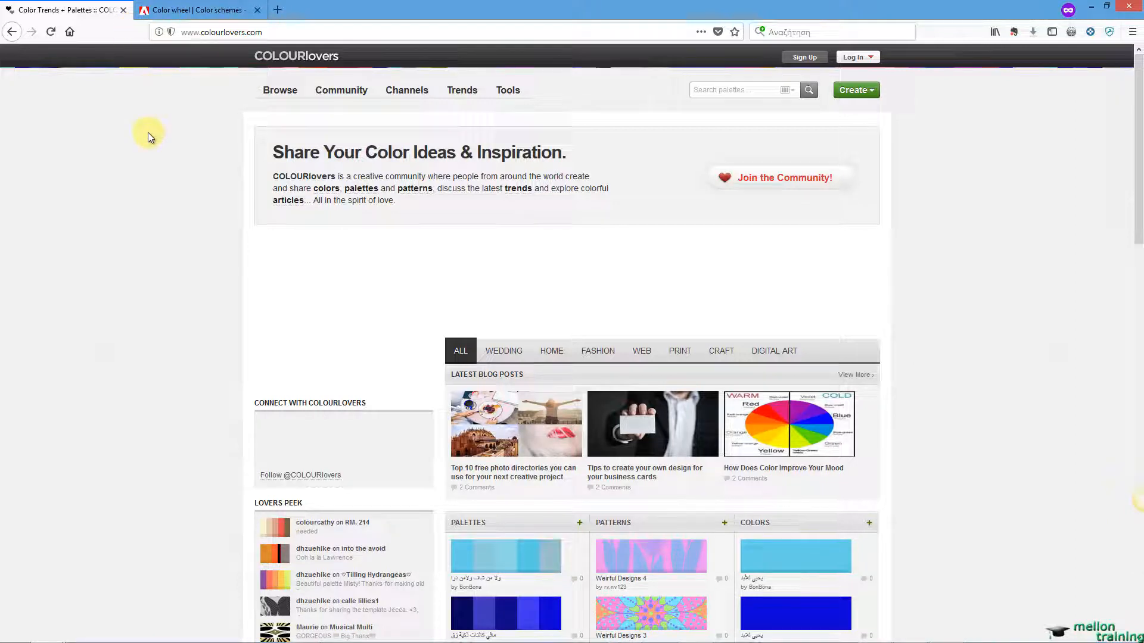
mouse_move(276, 97)
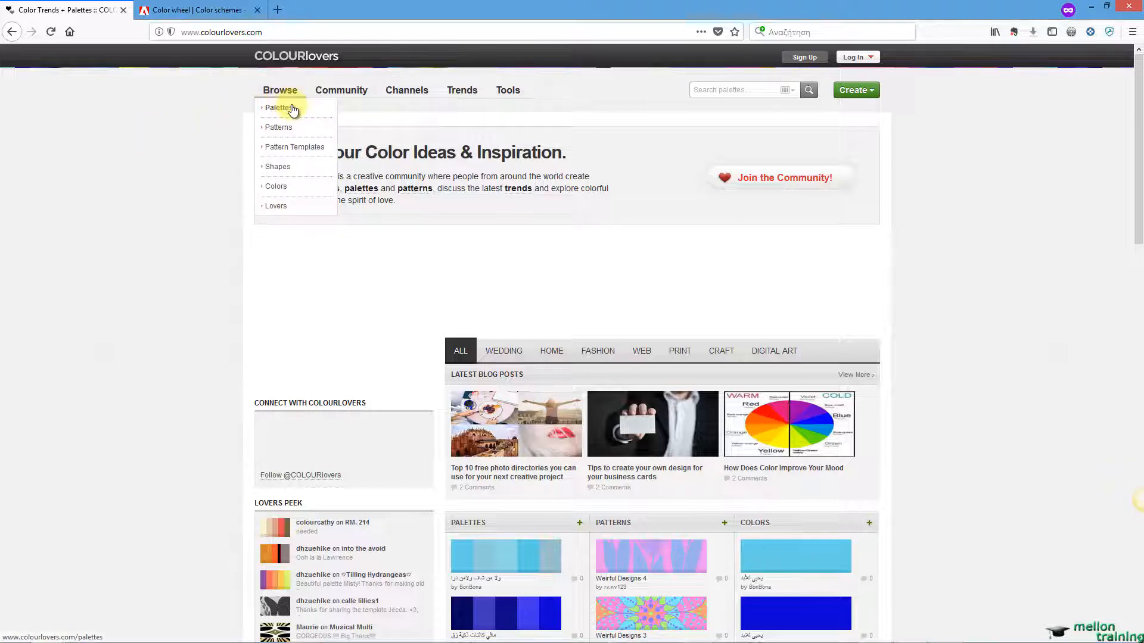
click(292, 107)
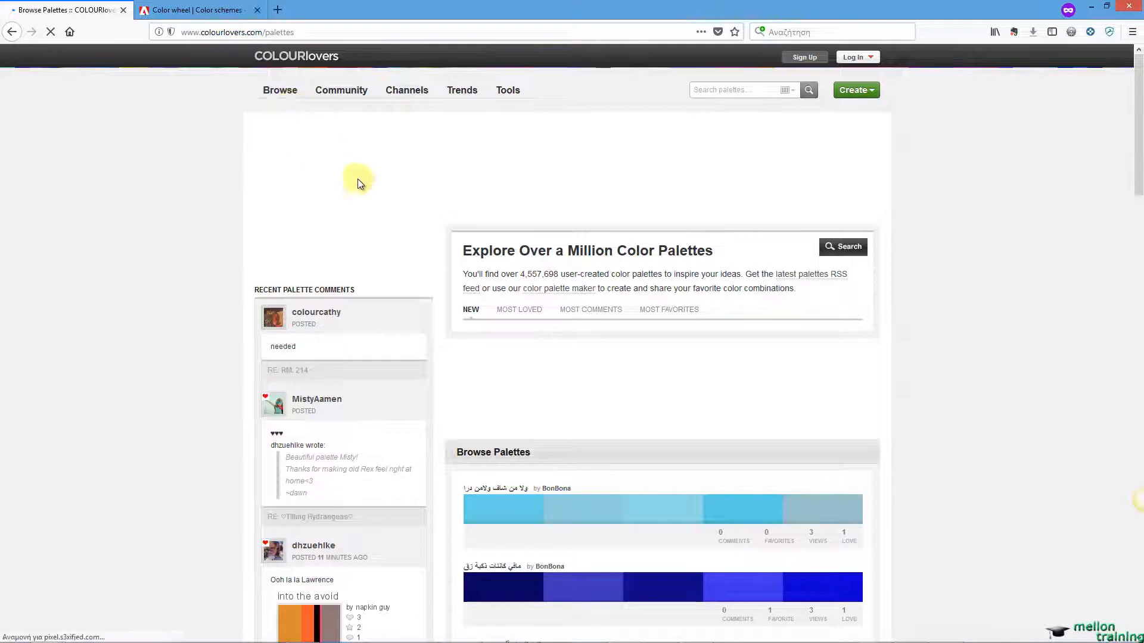
click(676, 311)
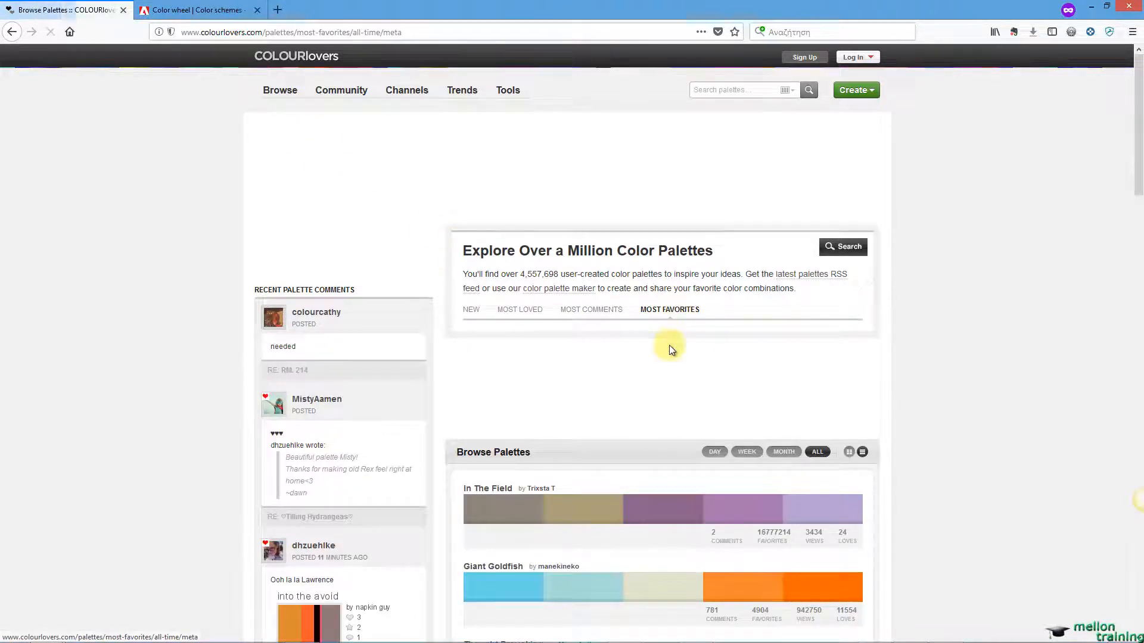
scroll(669, 345, down, 2)
scroll(669, 350, down, 6)
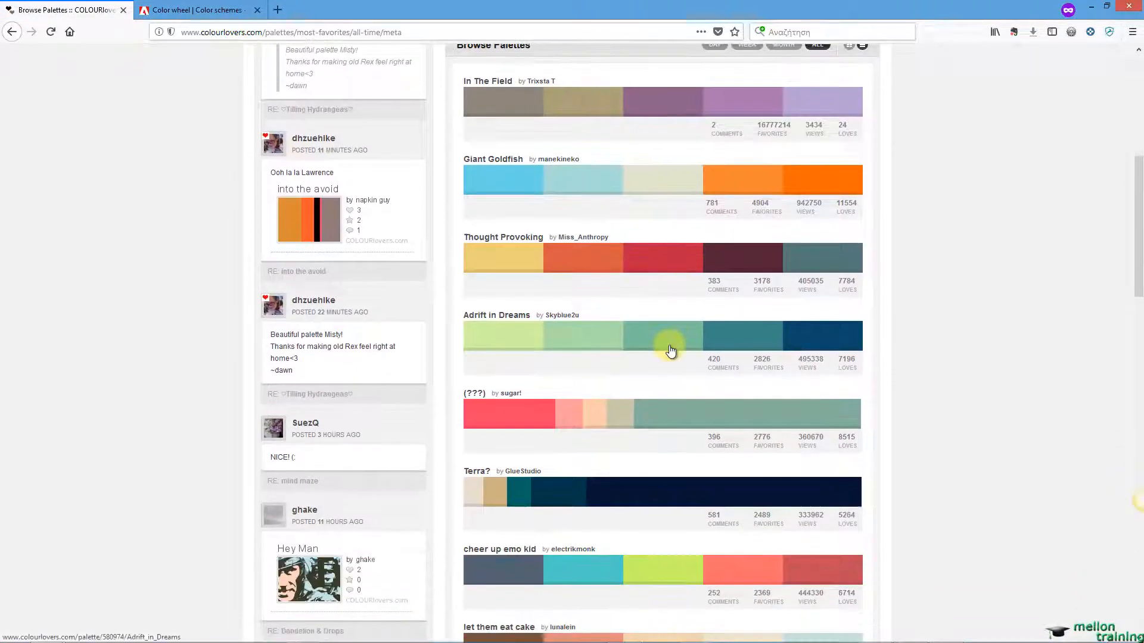
scroll(670, 346, up, 5)
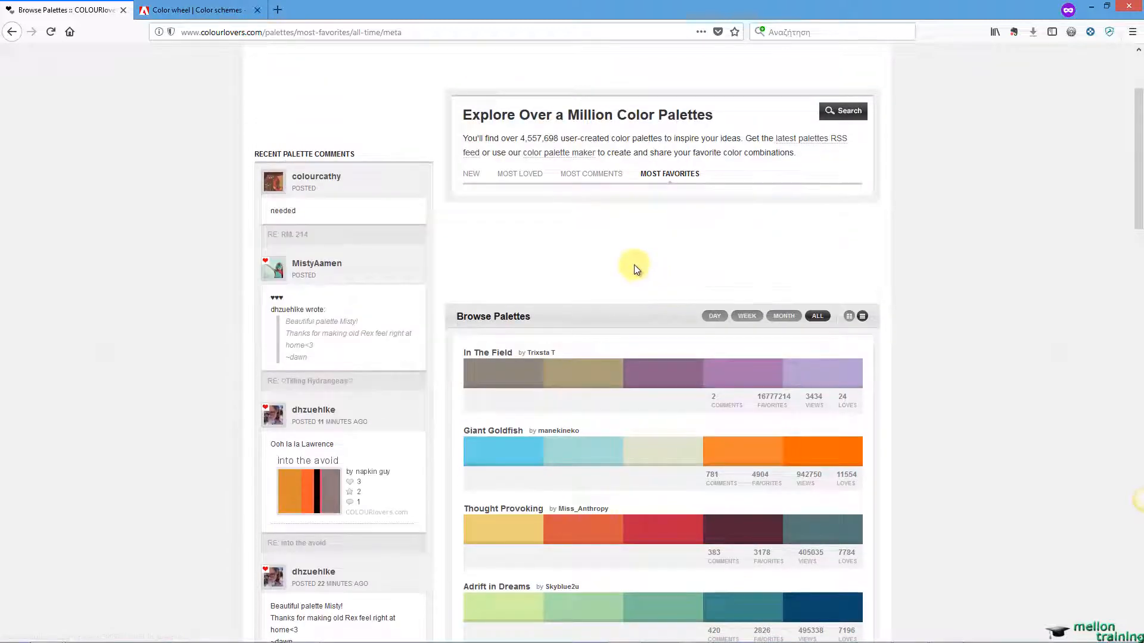
List the most loved COLOURlovers palettes and open the "i demand a pancake" palette.
click(524, 174)
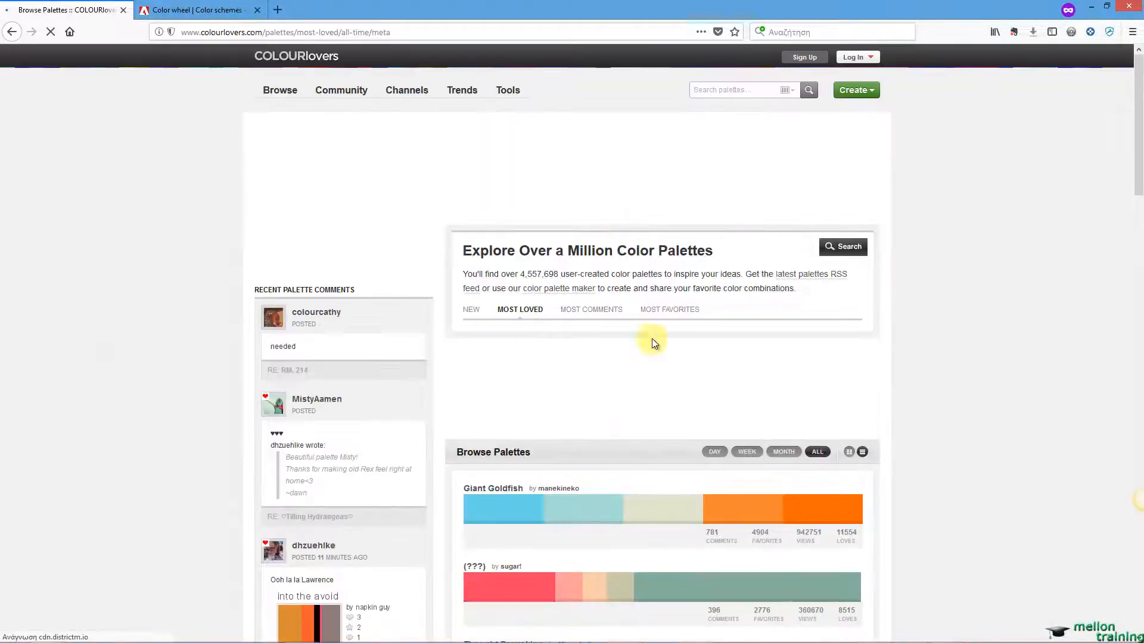
scroll(651, 359, down, 10)
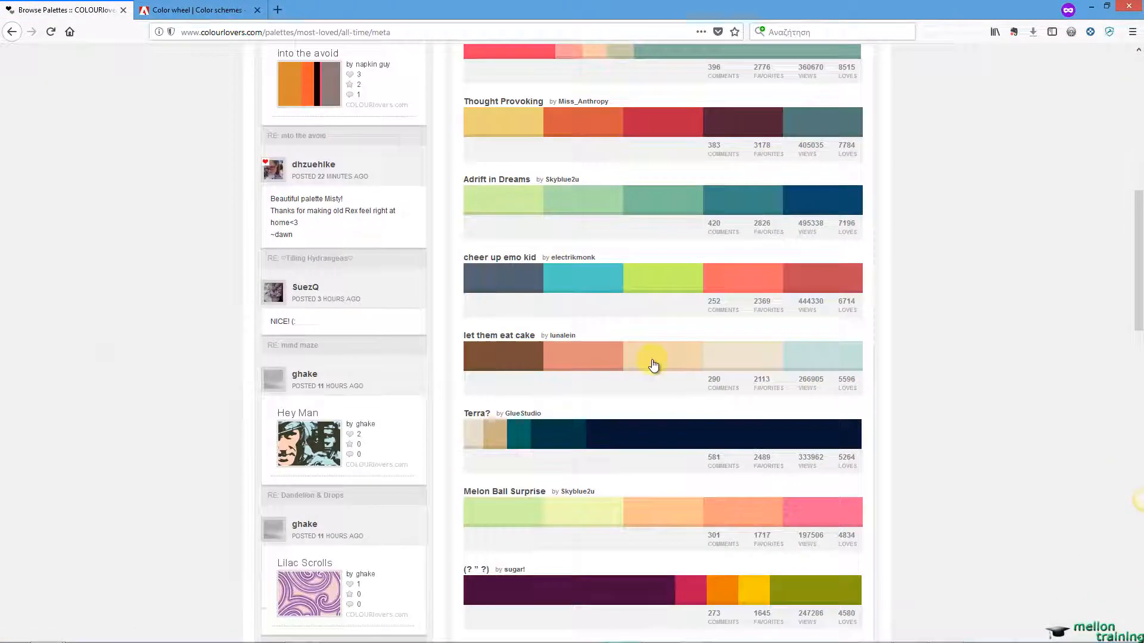
scroll(652, 359, down, 3)
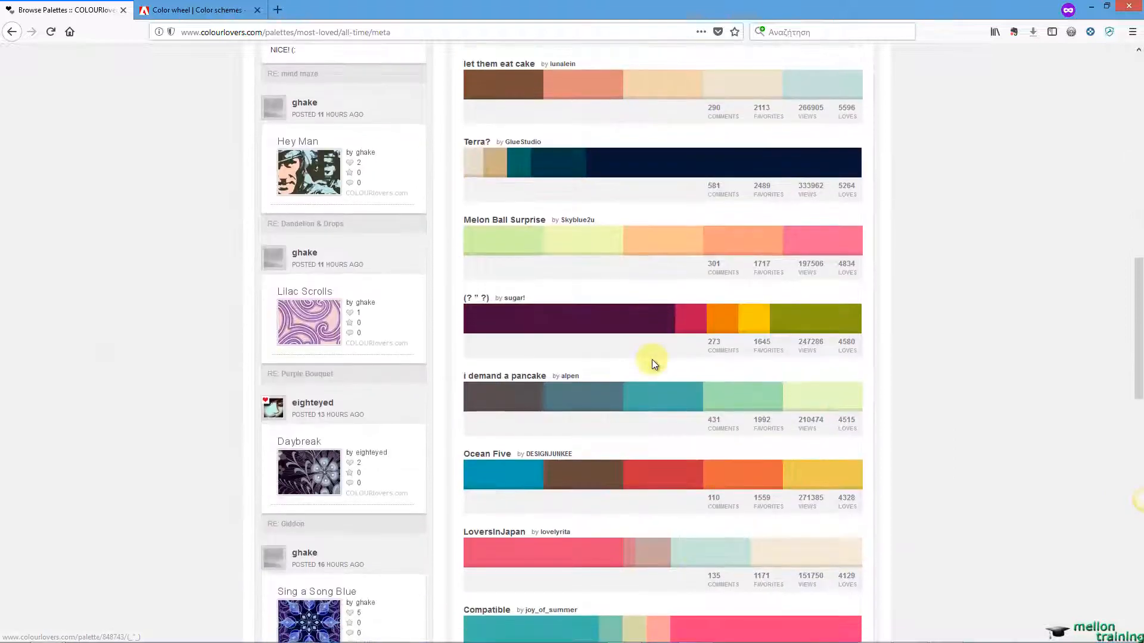
click(642, 405)
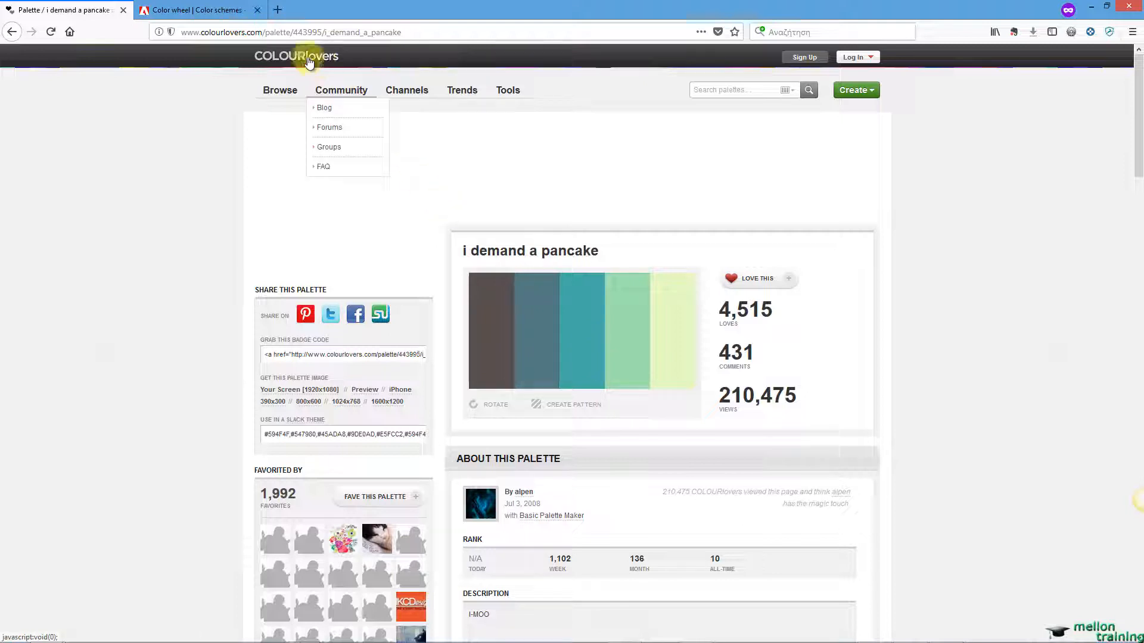
Explore the most popular themes in Adobe Color CC and open an editable copy of bubblegum-gwyn.
click(186, 10)
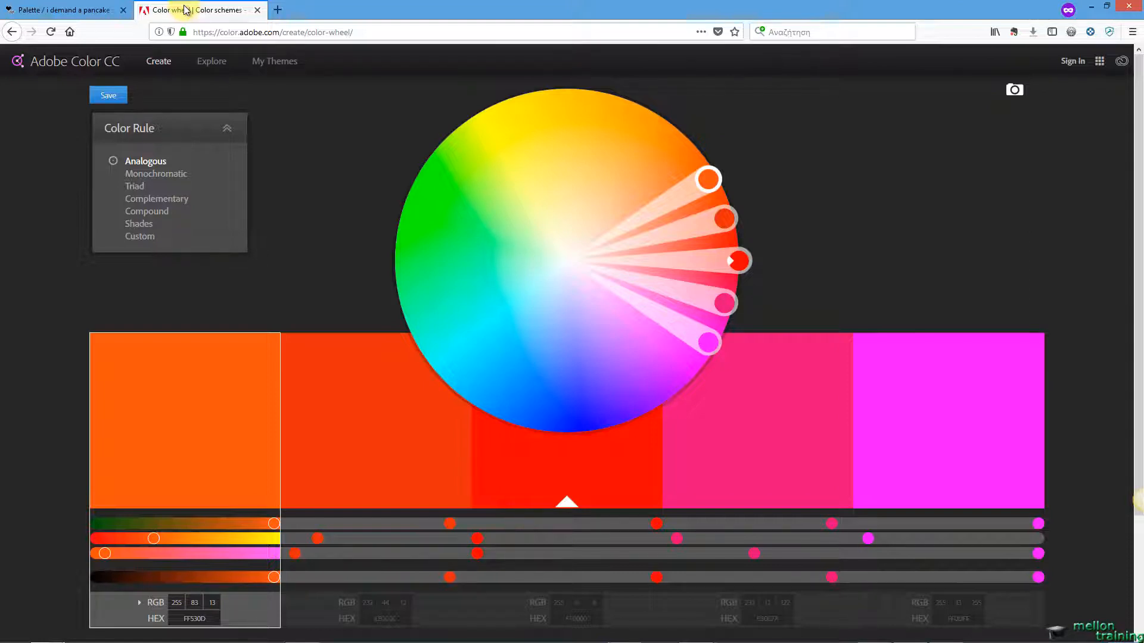
click(222, 71)
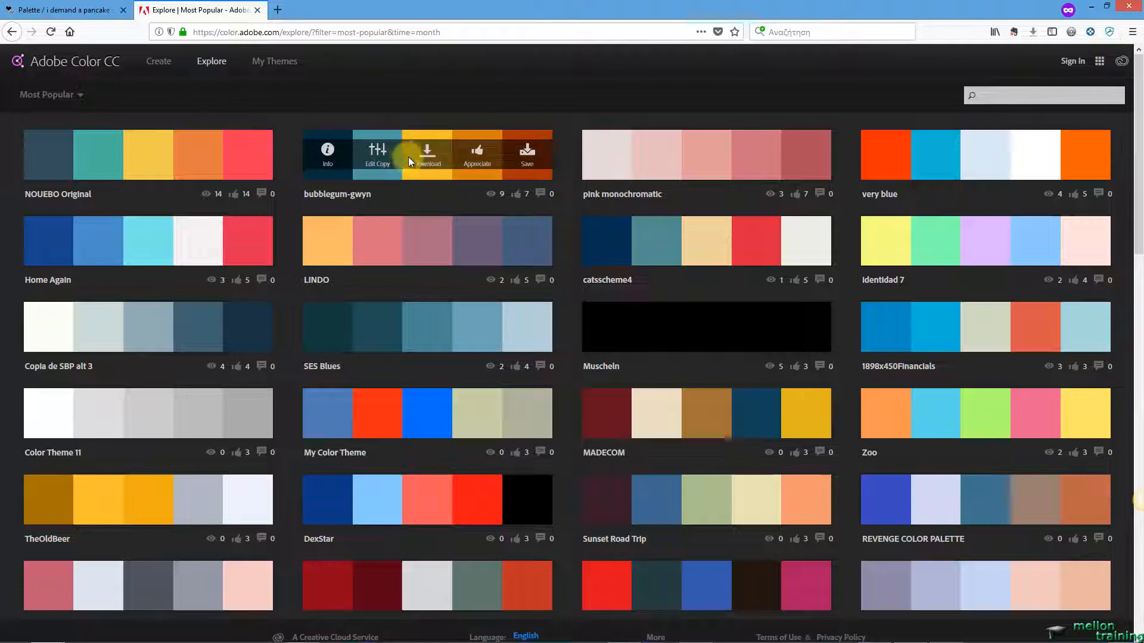
click(382, 153)
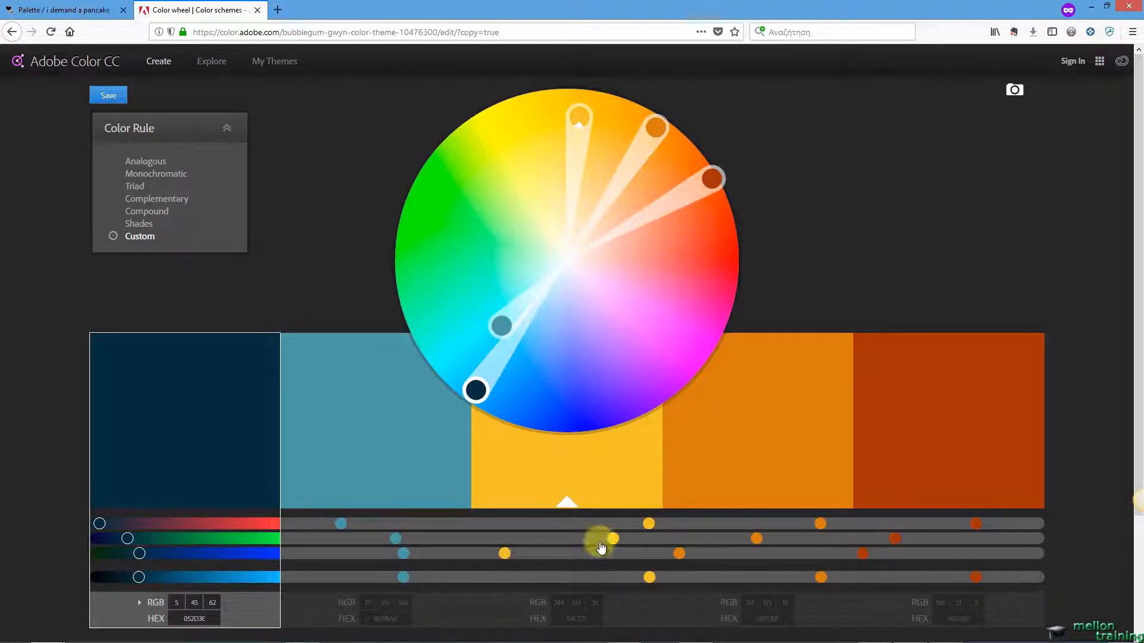
Inspect the HEX code of the yellow swatch and the RGB values of the teal swatch.
click(577, 619)
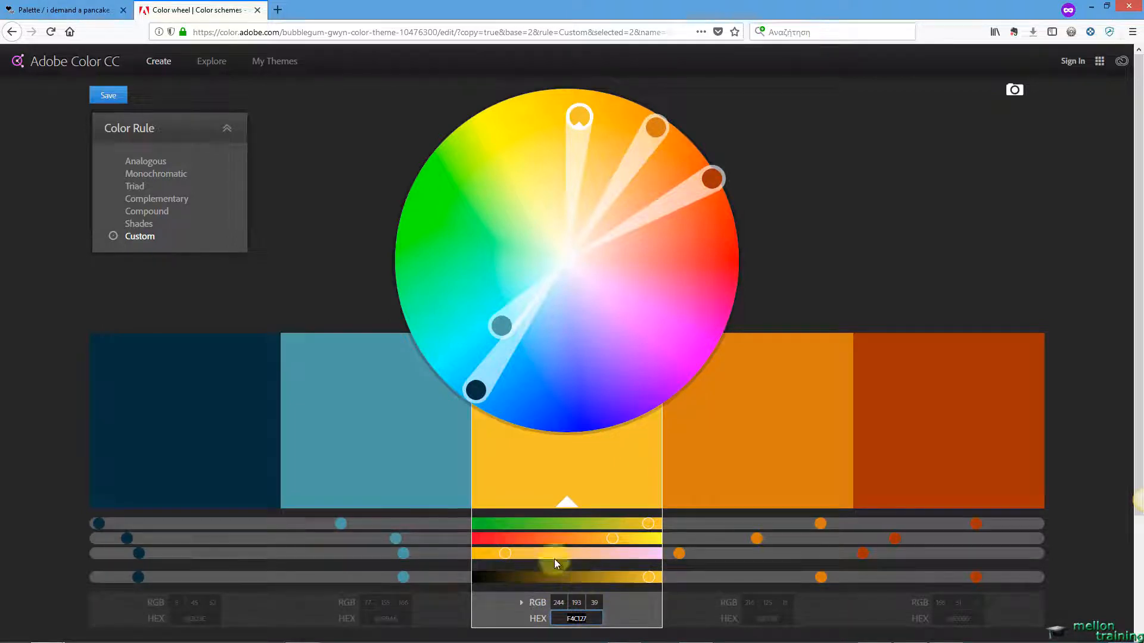
click(449, 497)
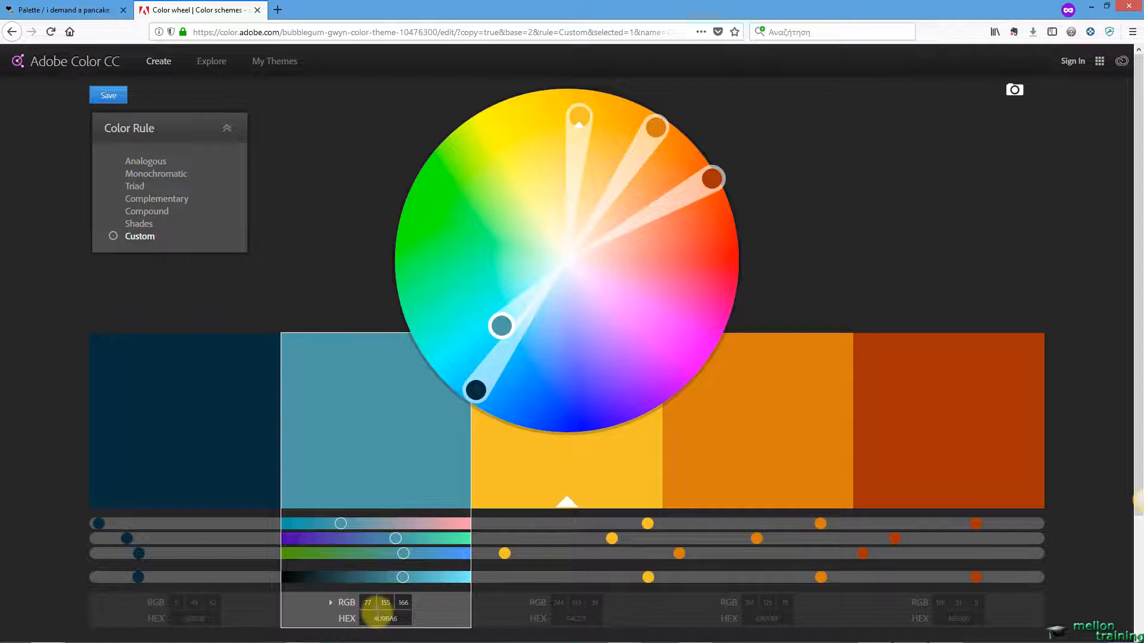
click(365, 603)
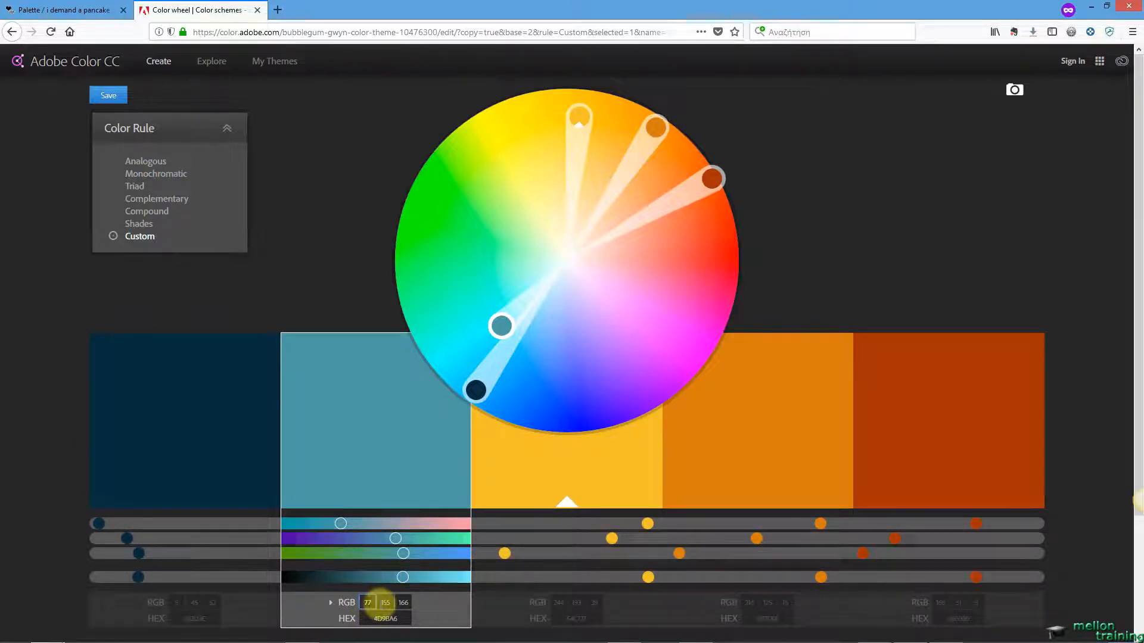
click(384, 602)
click(368, 602)
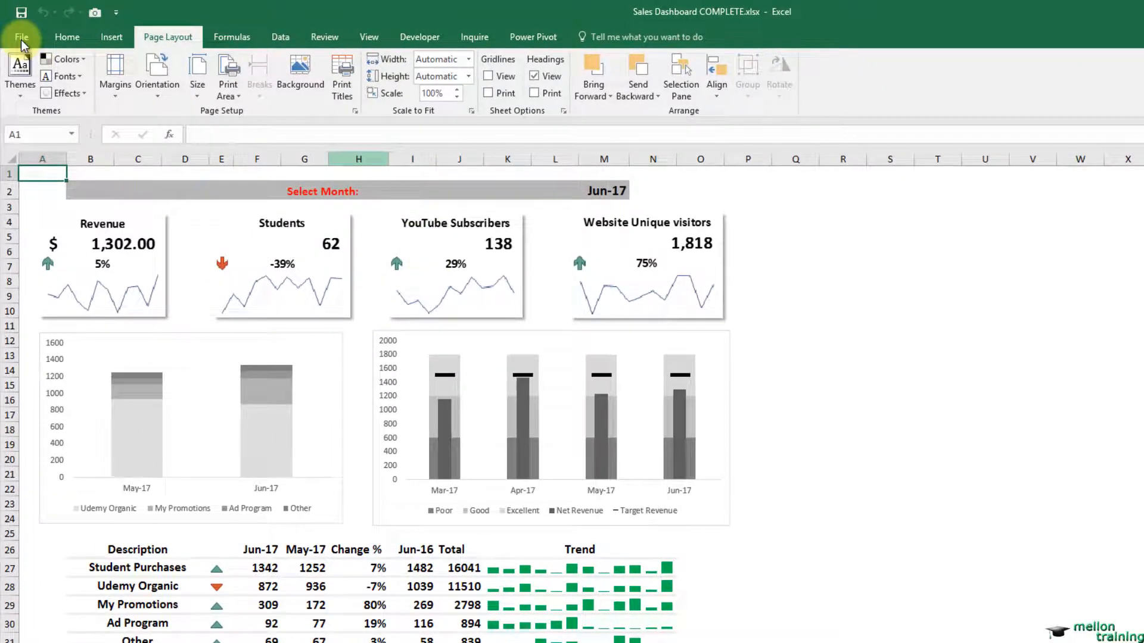
Switch to Excel, start a custom theme color set and open more colors for Text/Background - Dark 1.
click(81, 64)
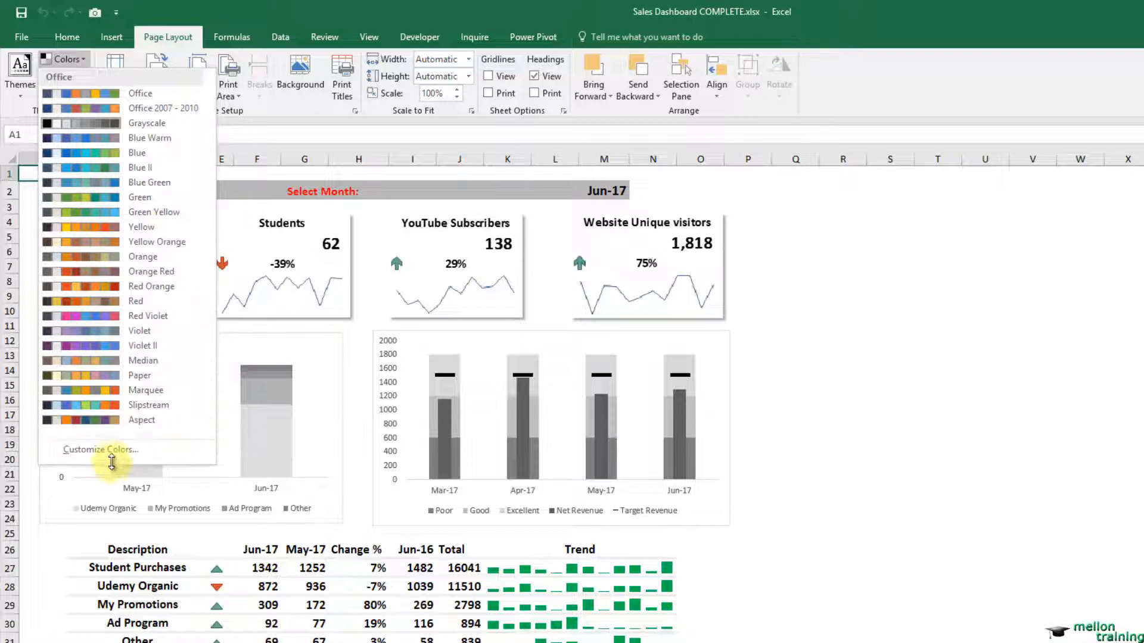
click(111, 456)
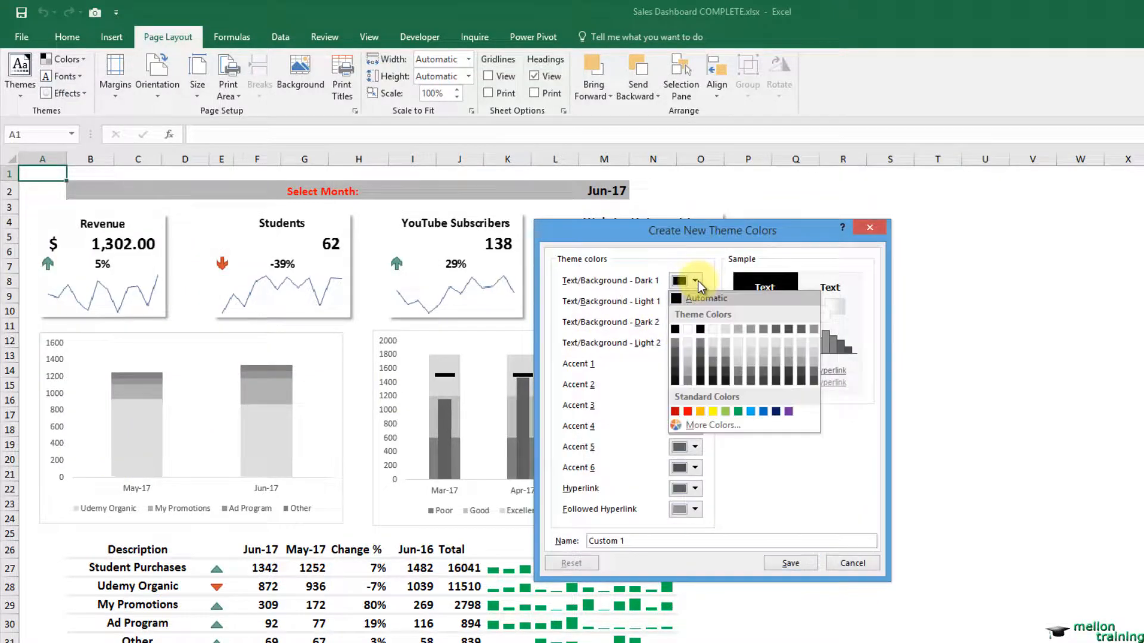
click(695, 281)
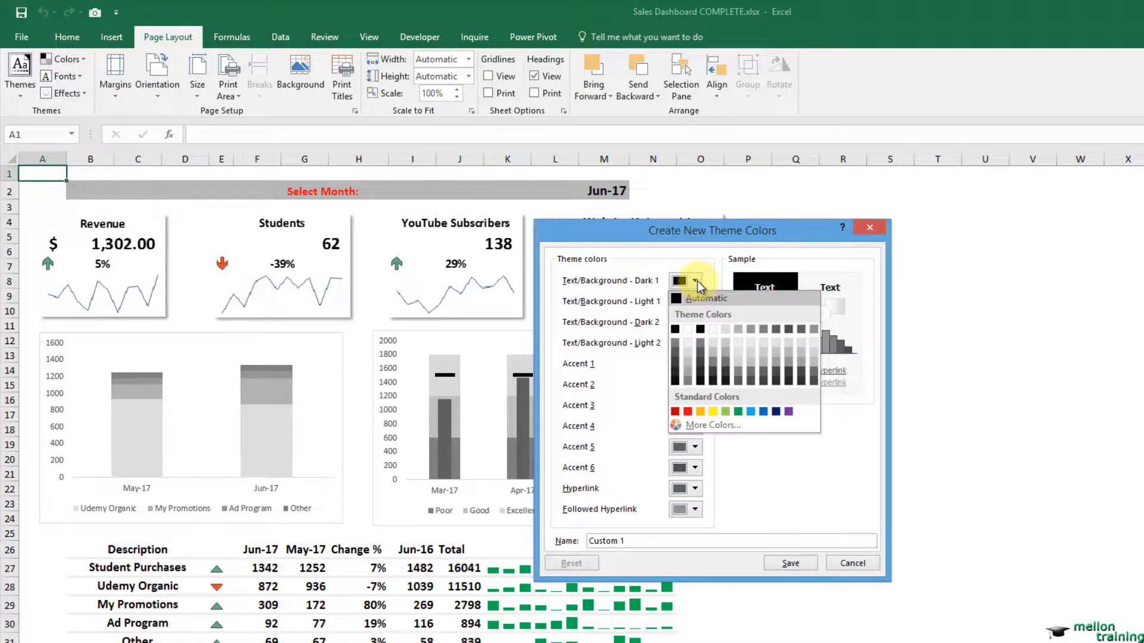
click(707, 424)
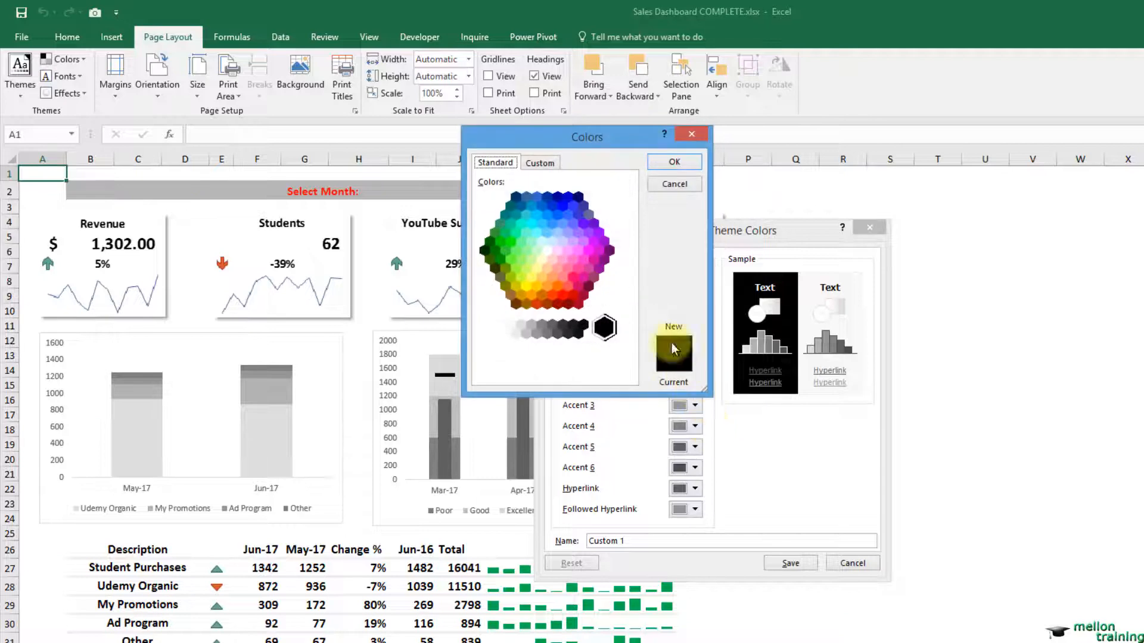
Try custom RGB values for the Dark 1 theme color, and discard the new theme color set.
click(542, 163)
click(592, 305)
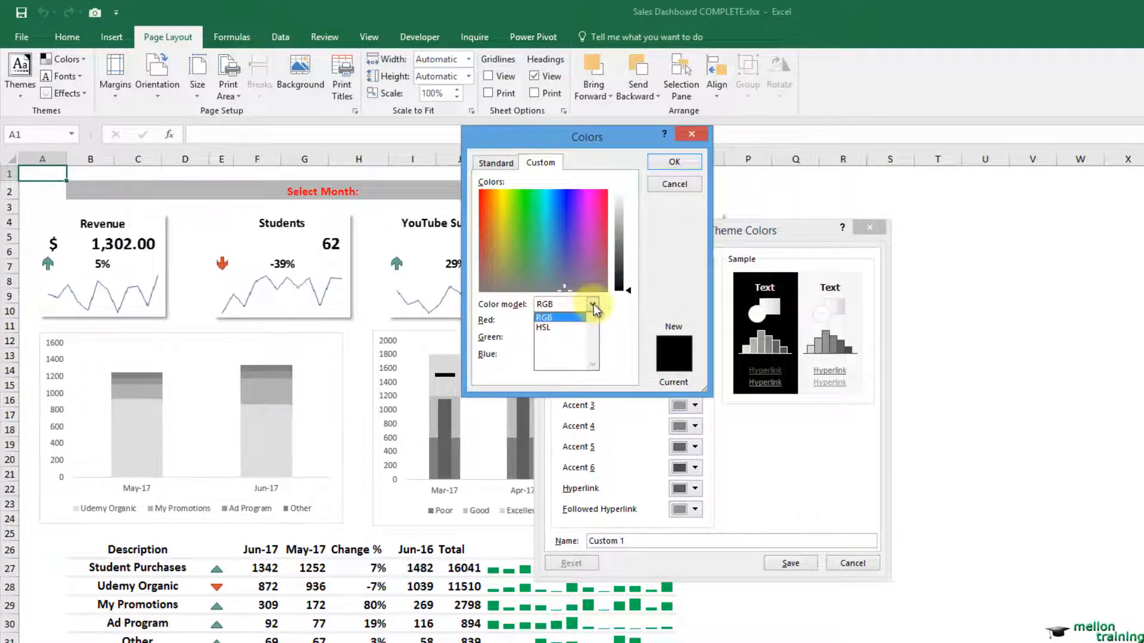
click(593, 303)
click(561, 318)
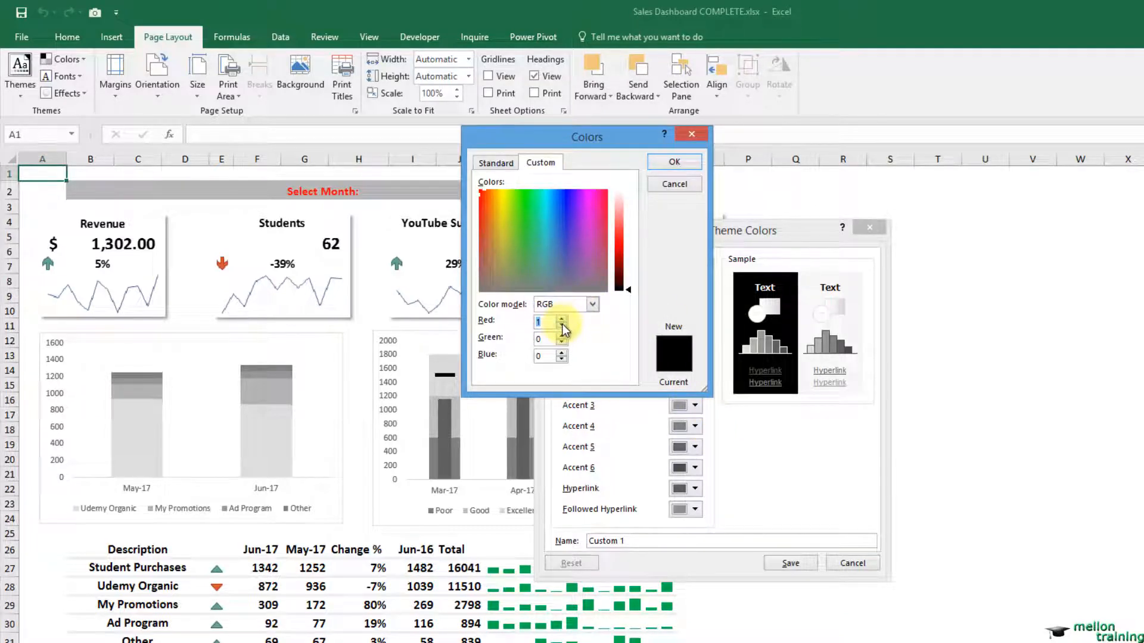
click(561, 326)
click(554, 322)
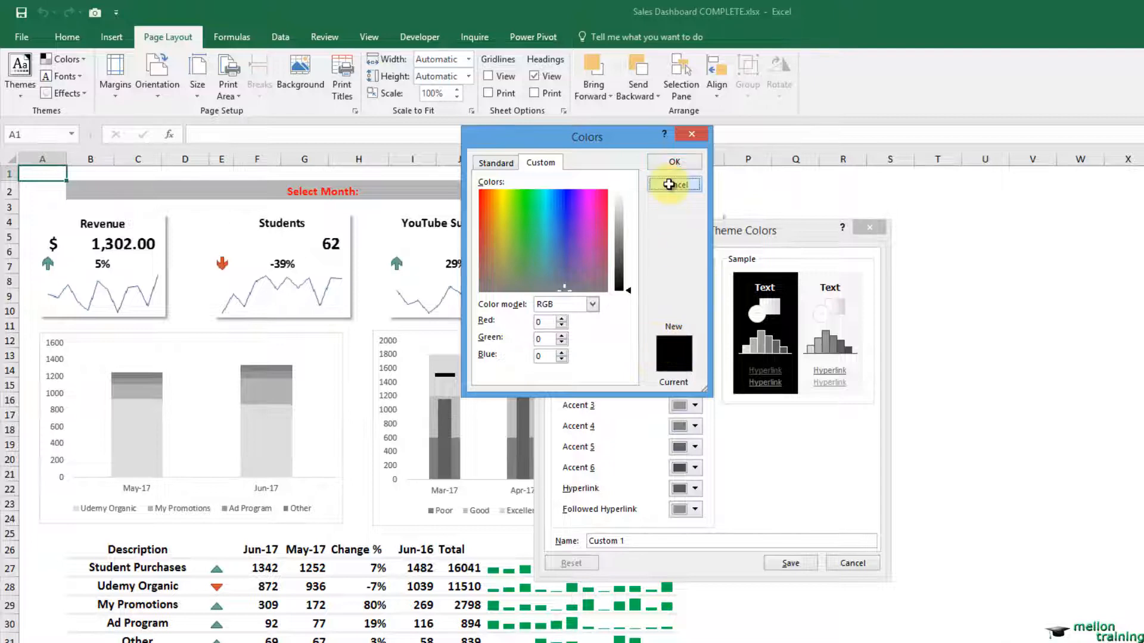
click(672, 184)
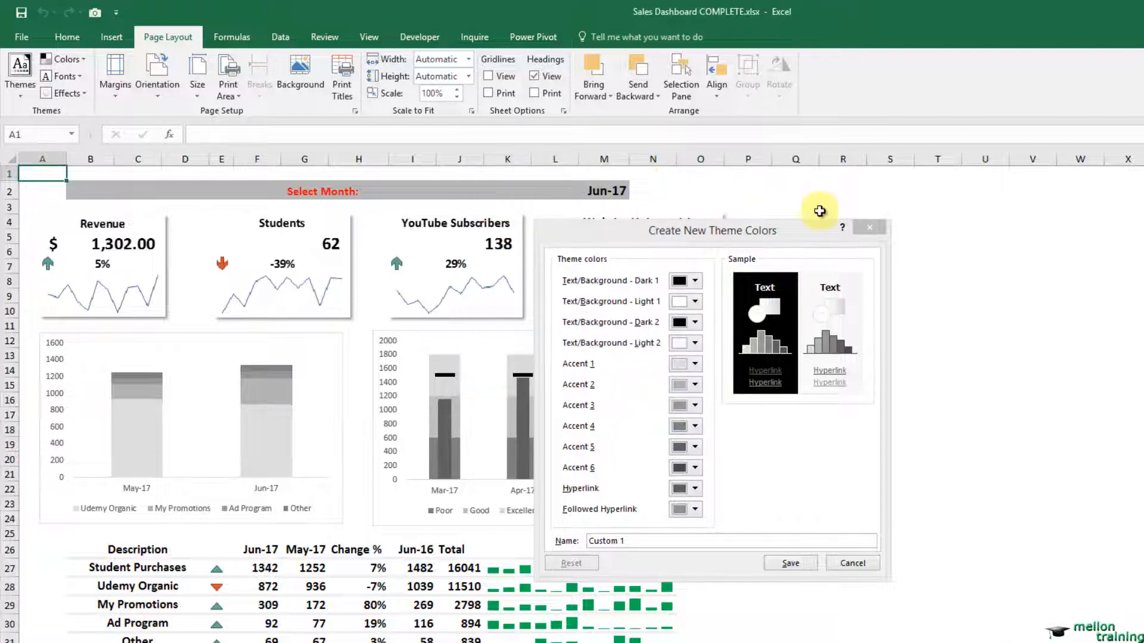
click(855, 562)
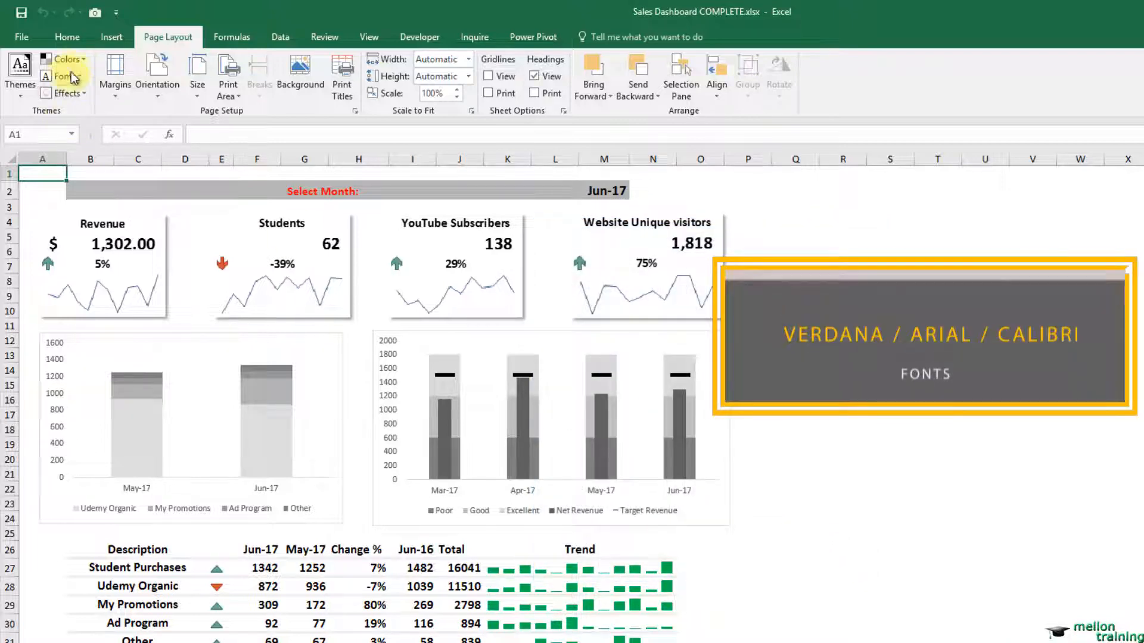
Review the fonts available for the dashboard's cells without changing the current font.
click(57, 38)
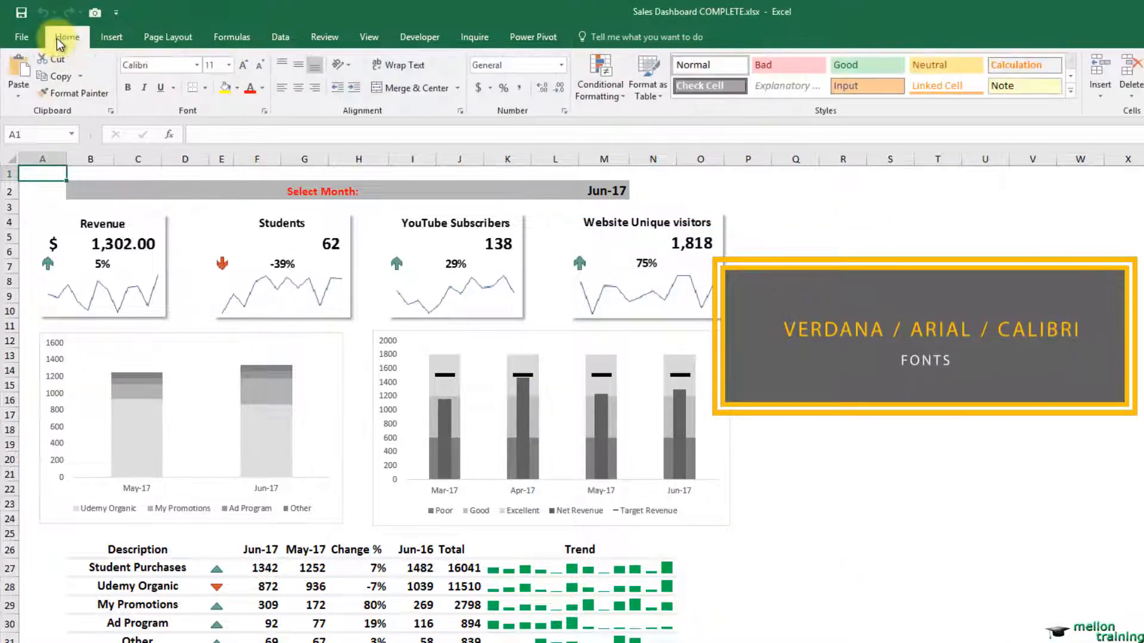
click(196, 67)
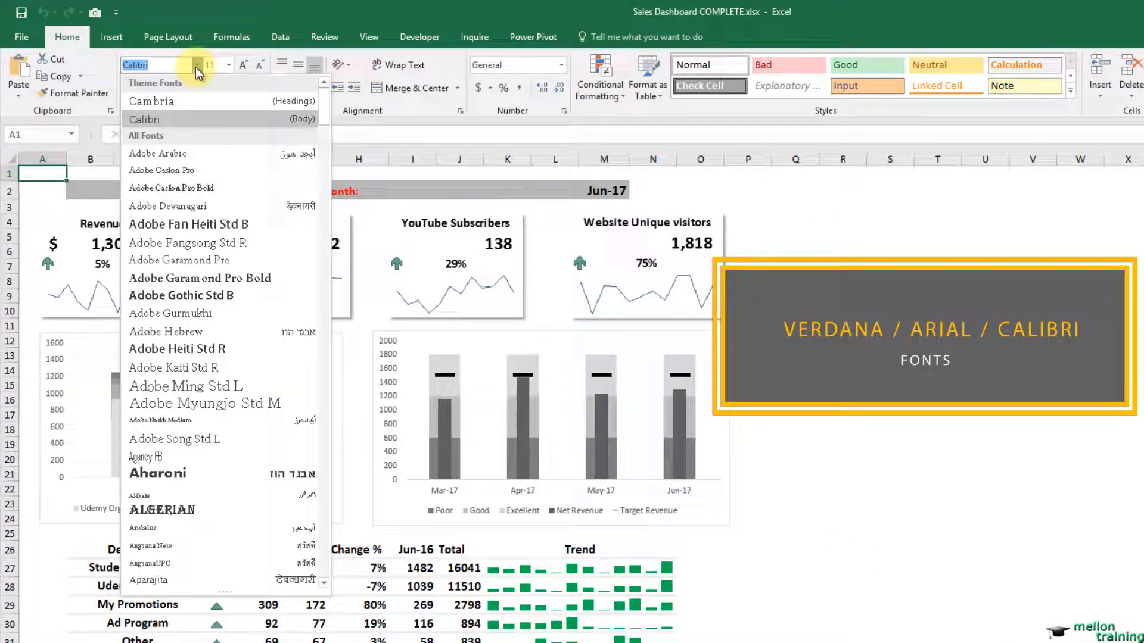
click(196, 67)
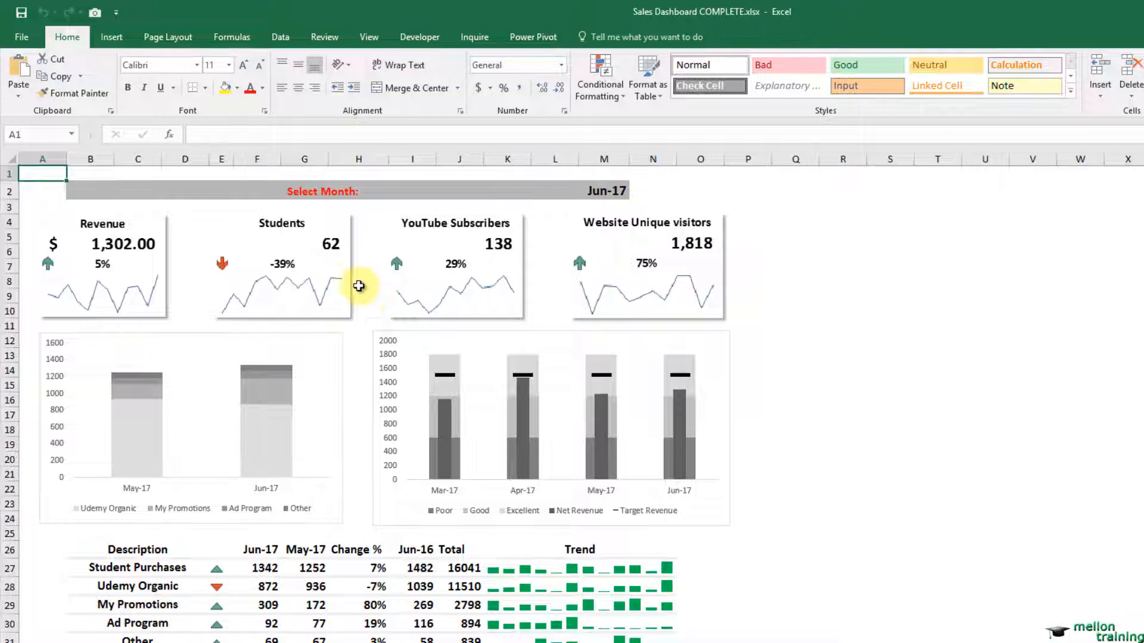
Examine the picture border and picture effects options for the Students card, including 3-D Rotation.
click(323, 227)
click(592, 38)
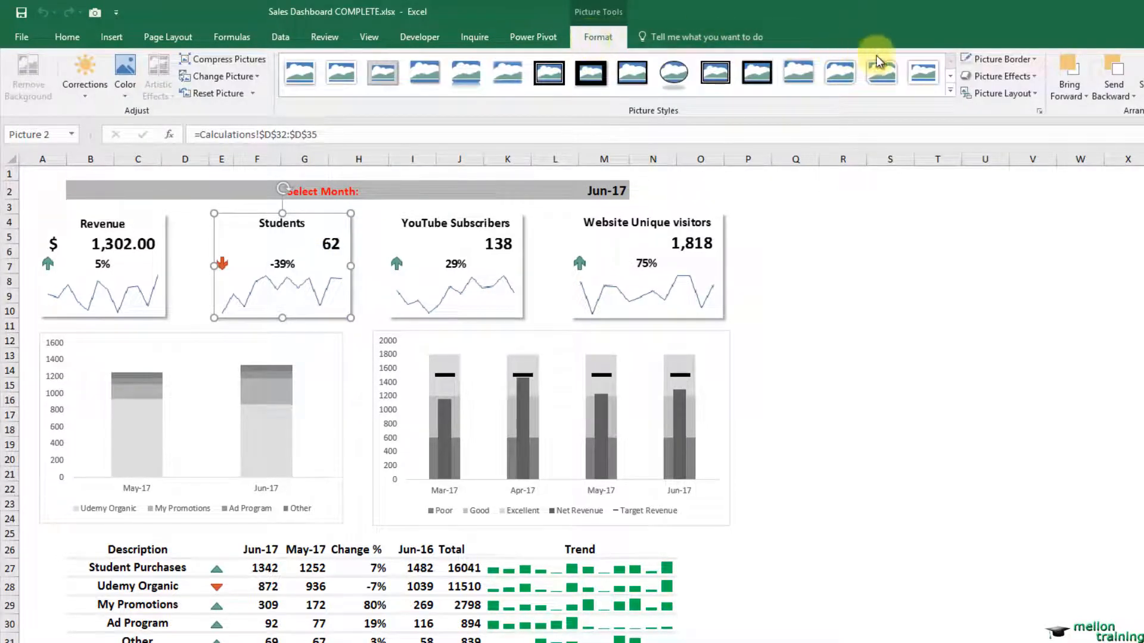
click(1035, 60)
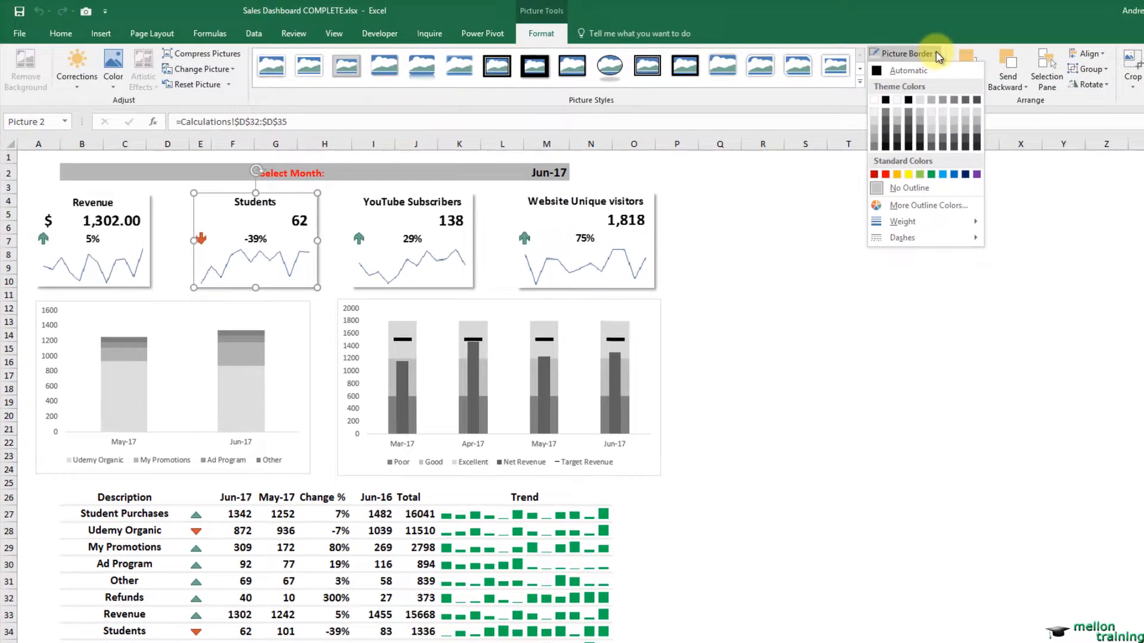
click(1035, 60)
click(1033, 77)
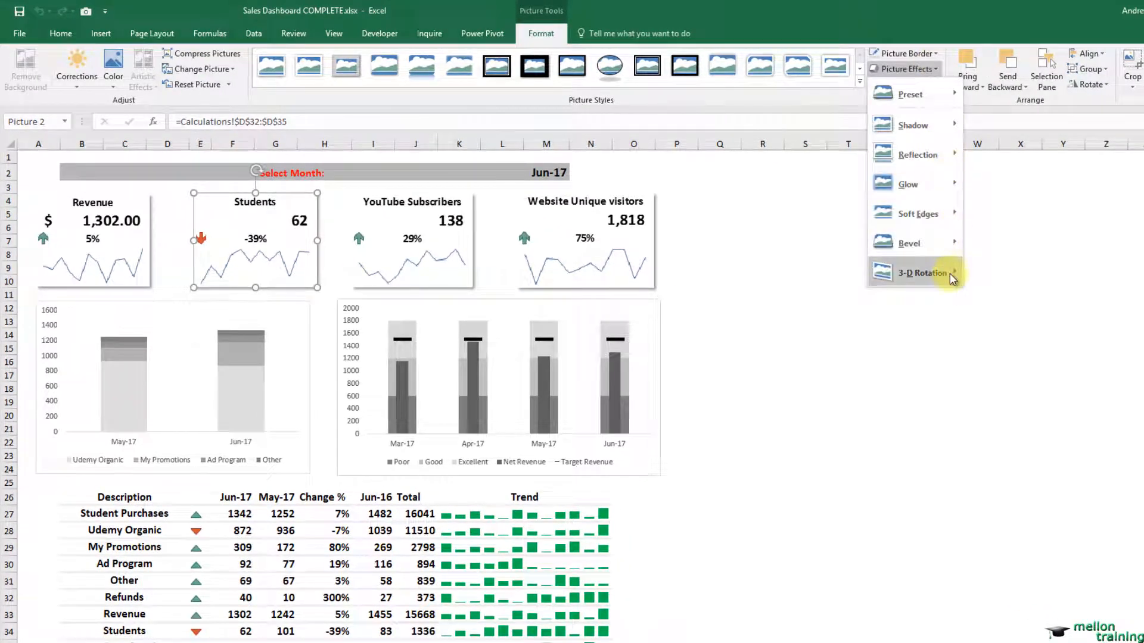
mouse_move(950, 277)
click(727, 292)
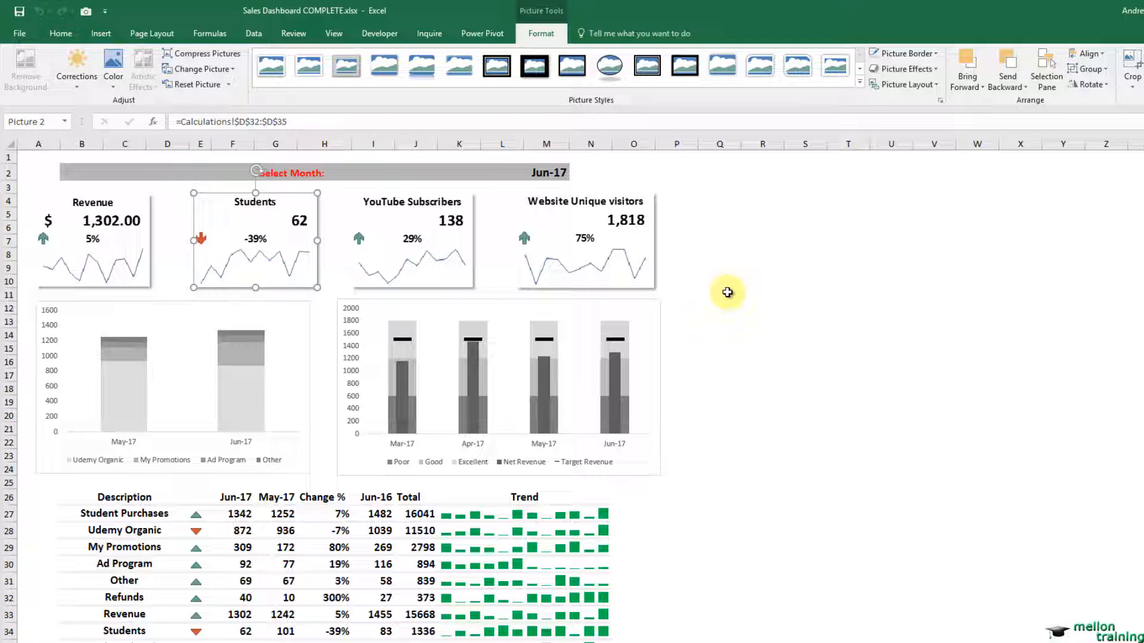
Review the cell styles and conditional formatting options for the Description header cell of the dashboard table.
click(54, 34)
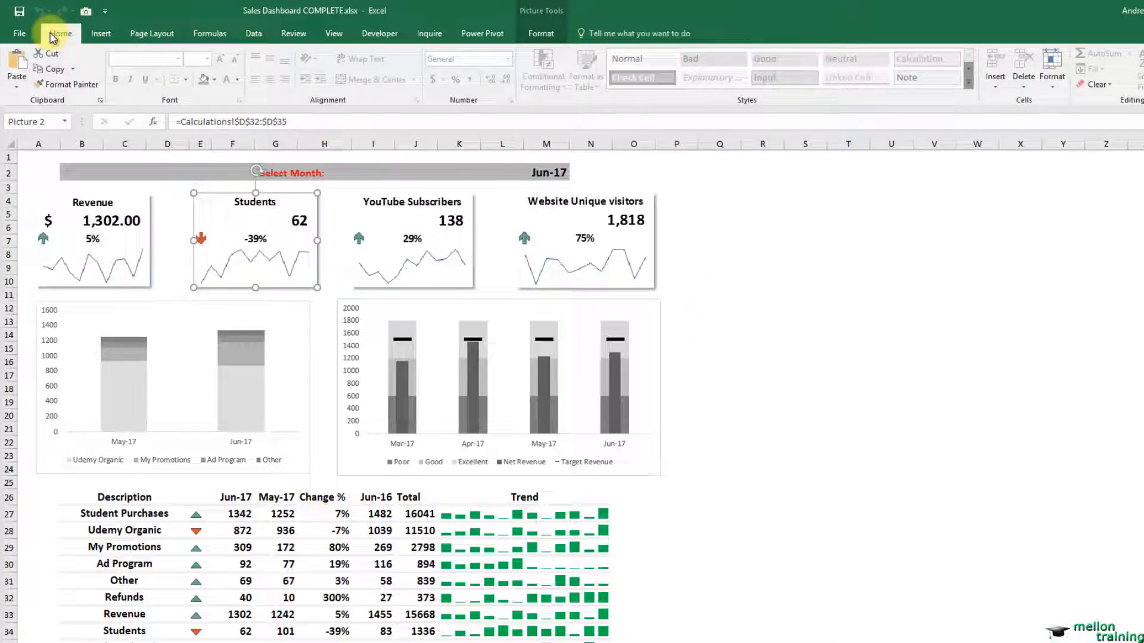
click(114, 503)
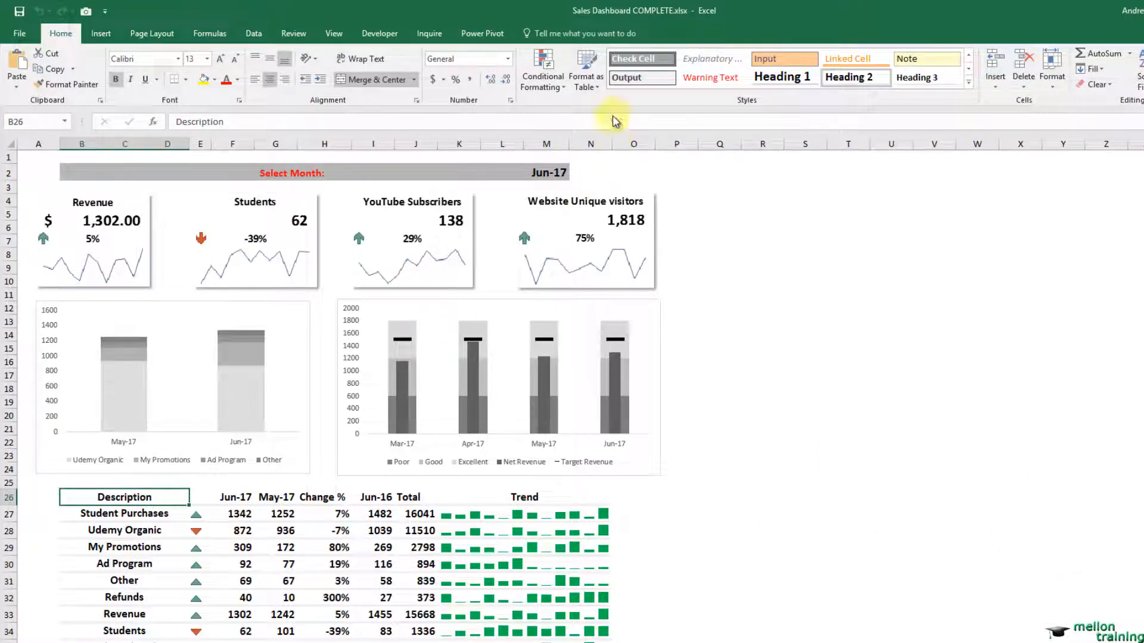
click(563, 87)
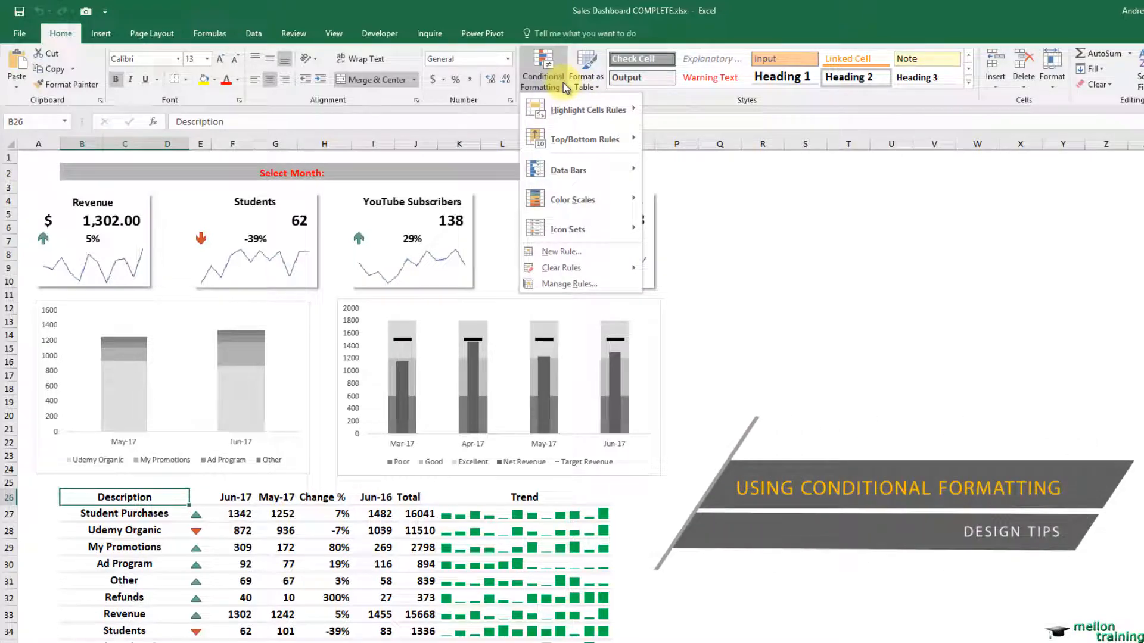
click(544, 65)
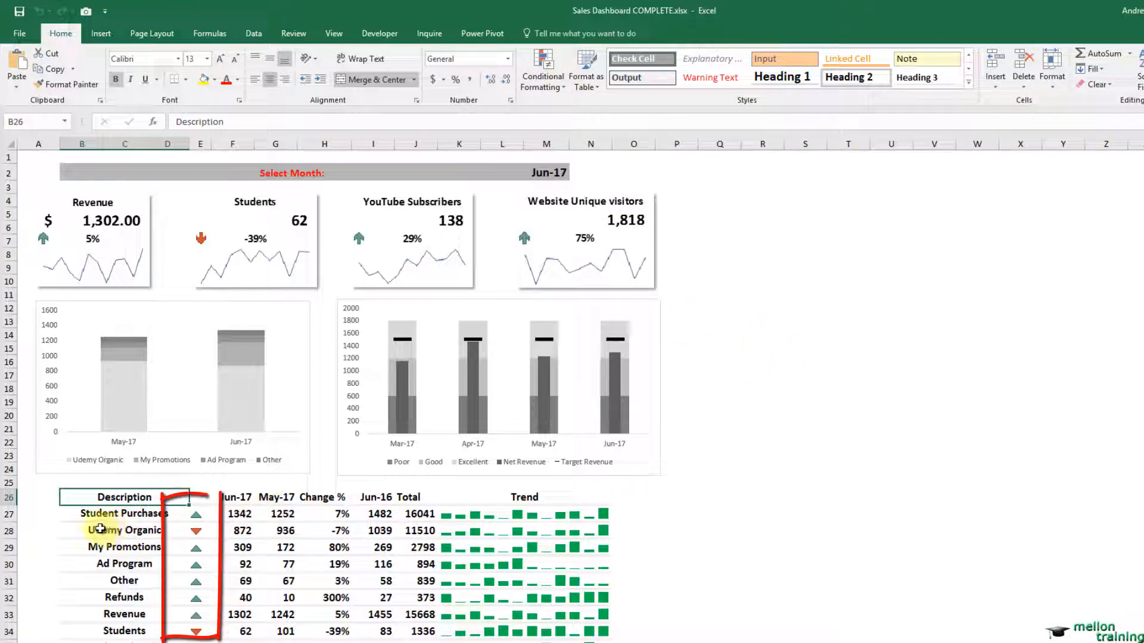
Freeze the dashboard rows above row 27 and check the freeze by scrolling through the table.
click(7, 515)
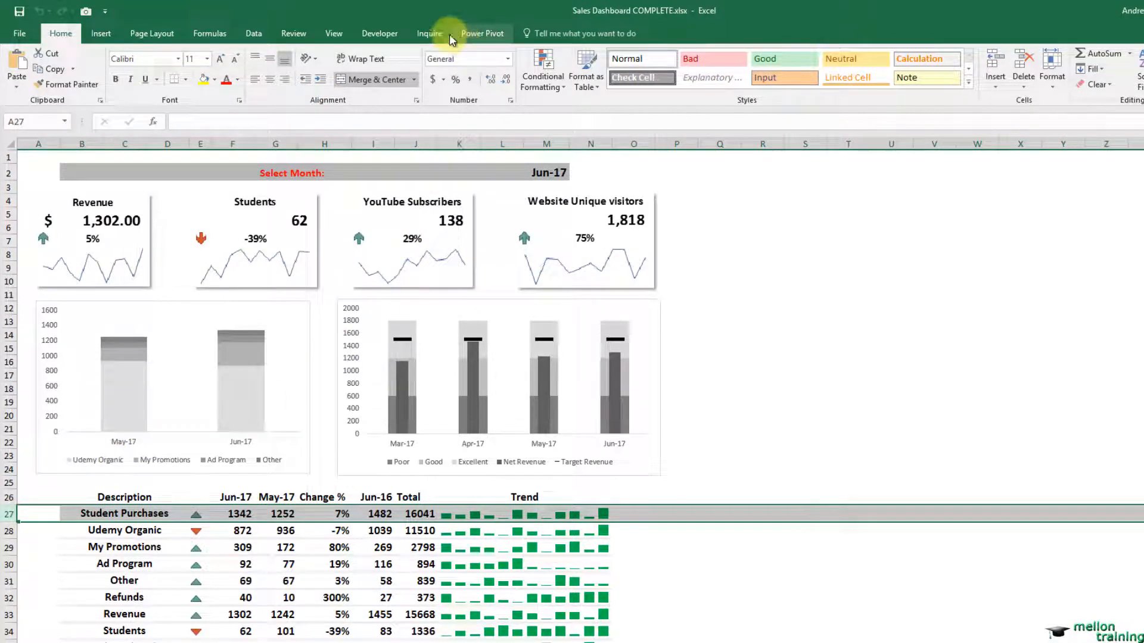
click(335, 33)
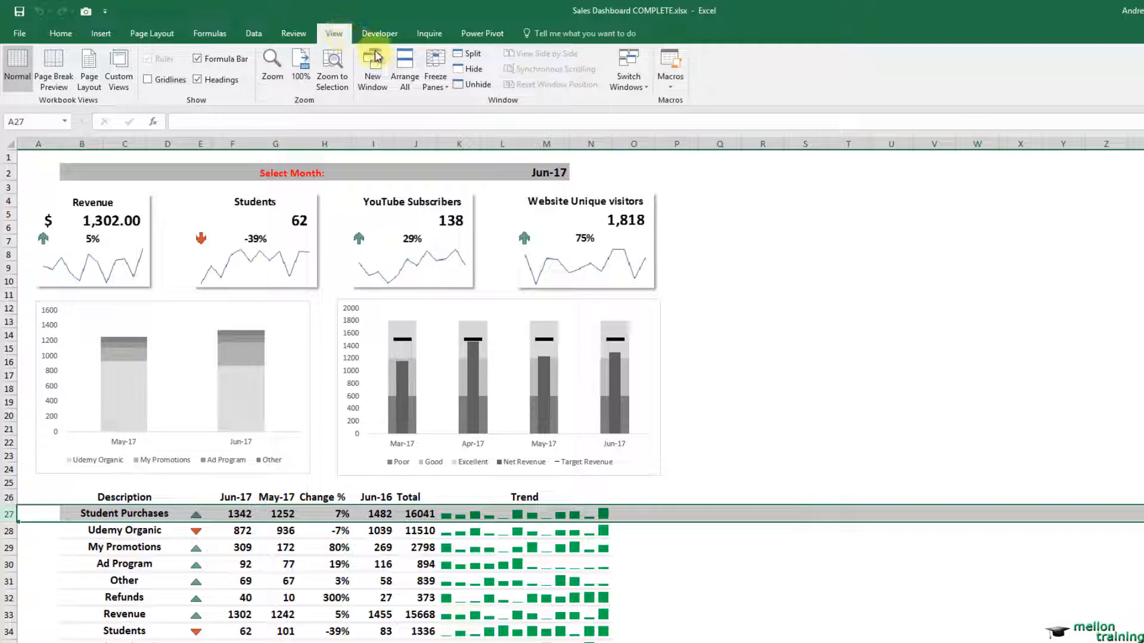
click(448, 87)
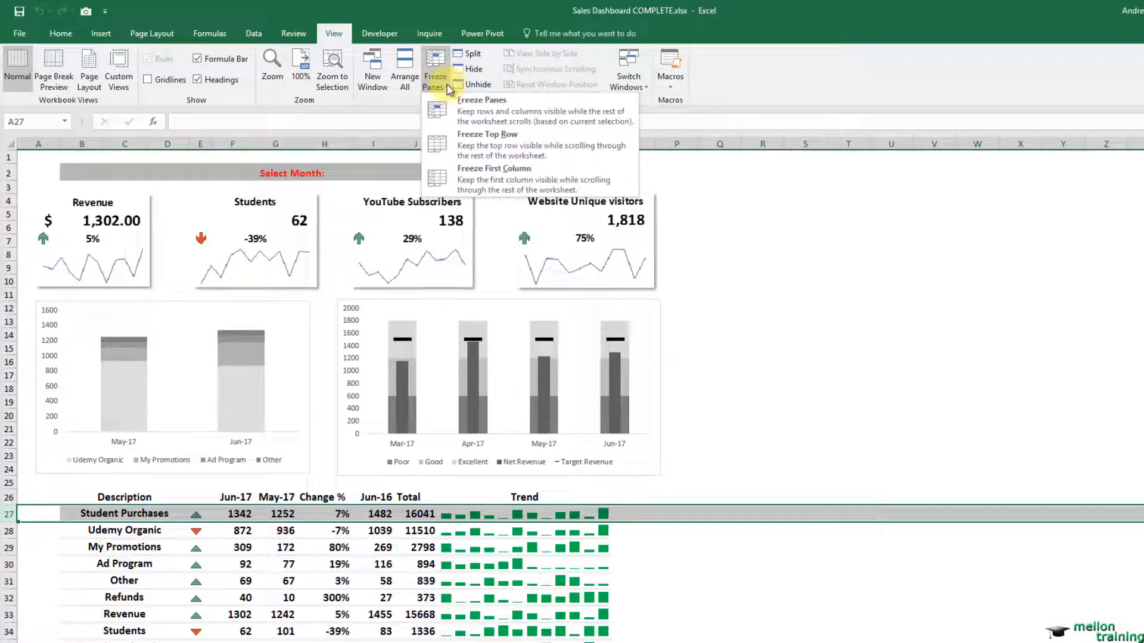
click(592, 121)
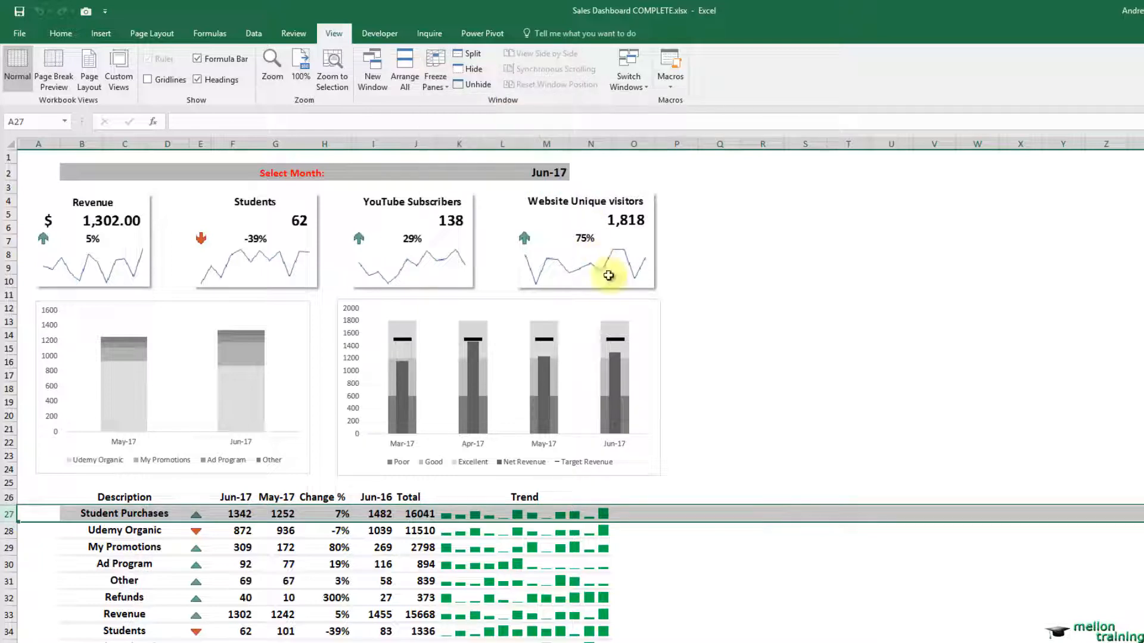
click(675, 543)
scroll(674, 543, down, 2)
scroll(675, 544, up, 2)
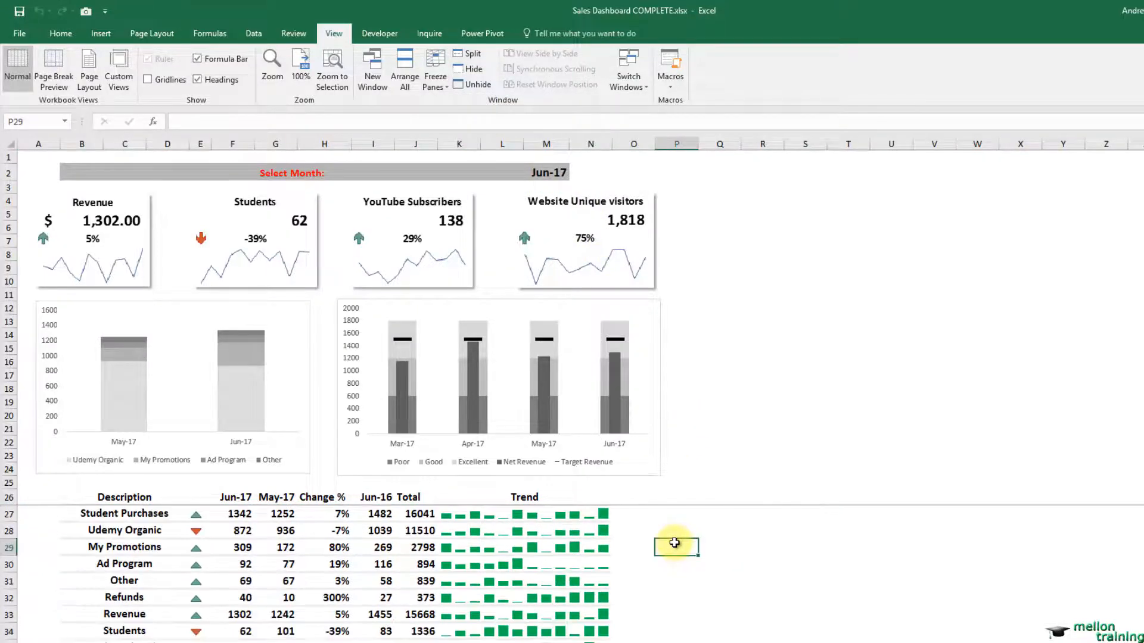
scroll(674, 544, down, 2)
scroll(674, 544, up, 2)
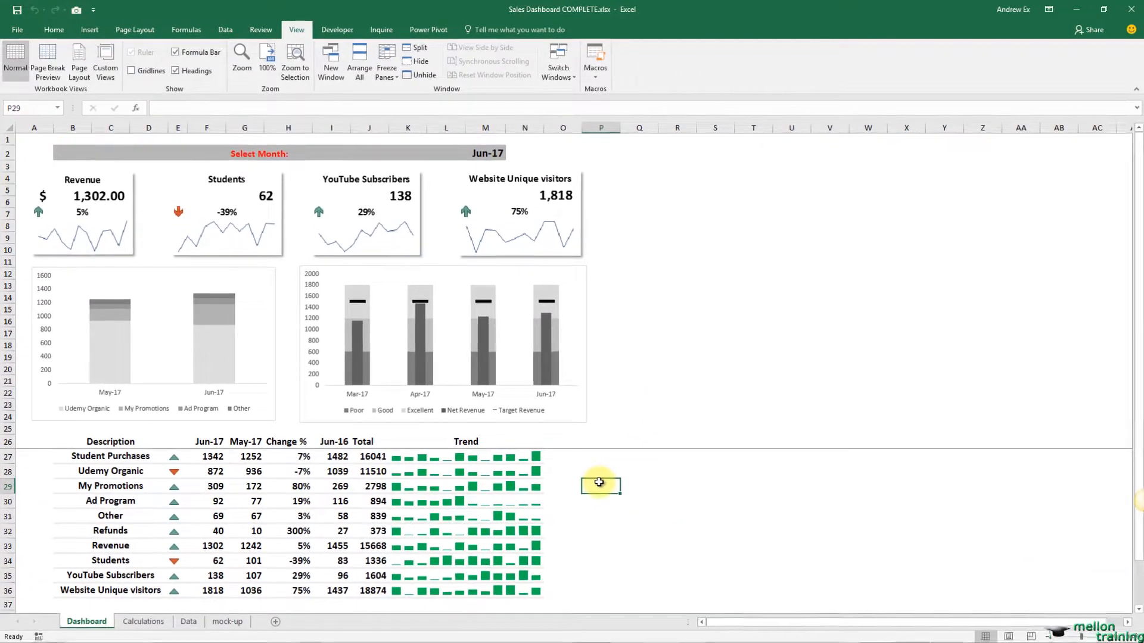
click(36, 455)
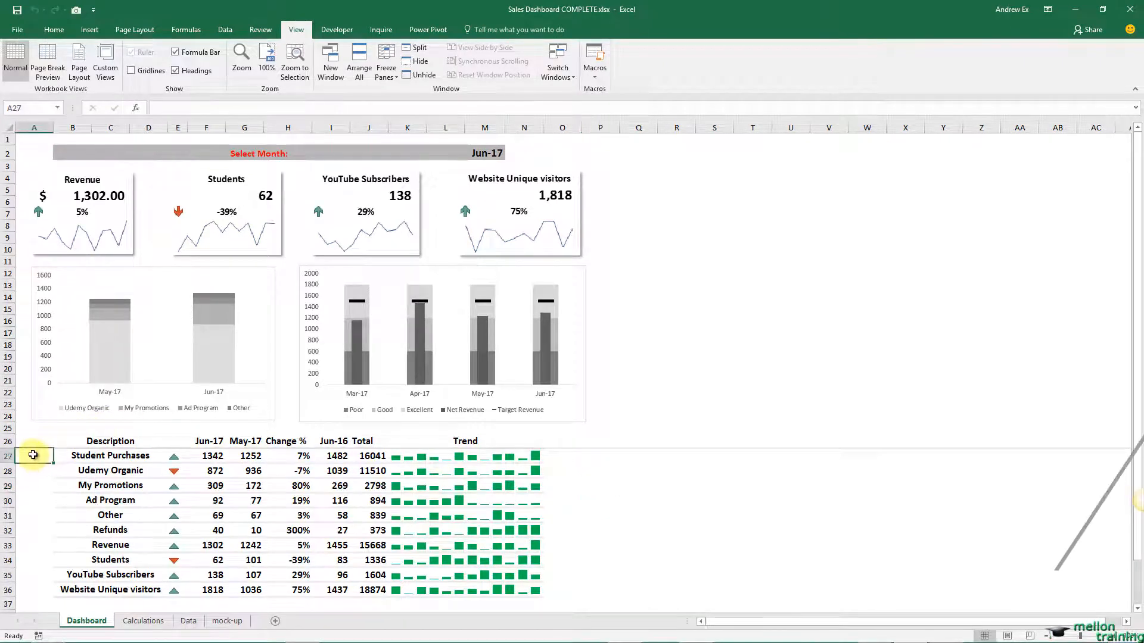
Hide the monthly columns G through R on the Calculations sheet.
click(143, 621)
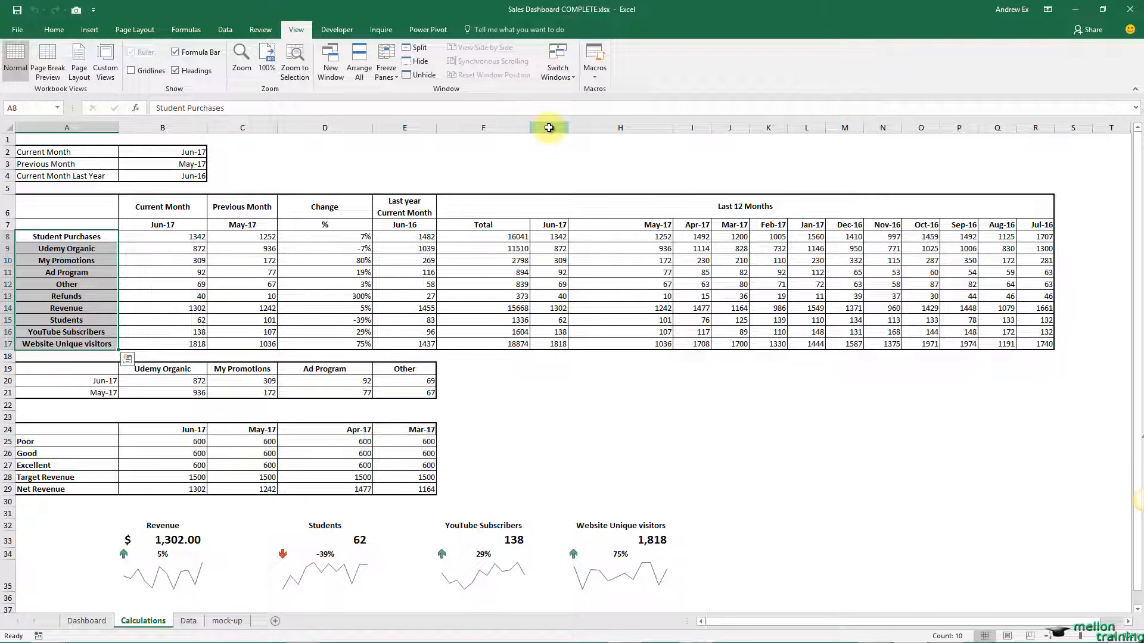
drag(548, 125, 1023, 124)
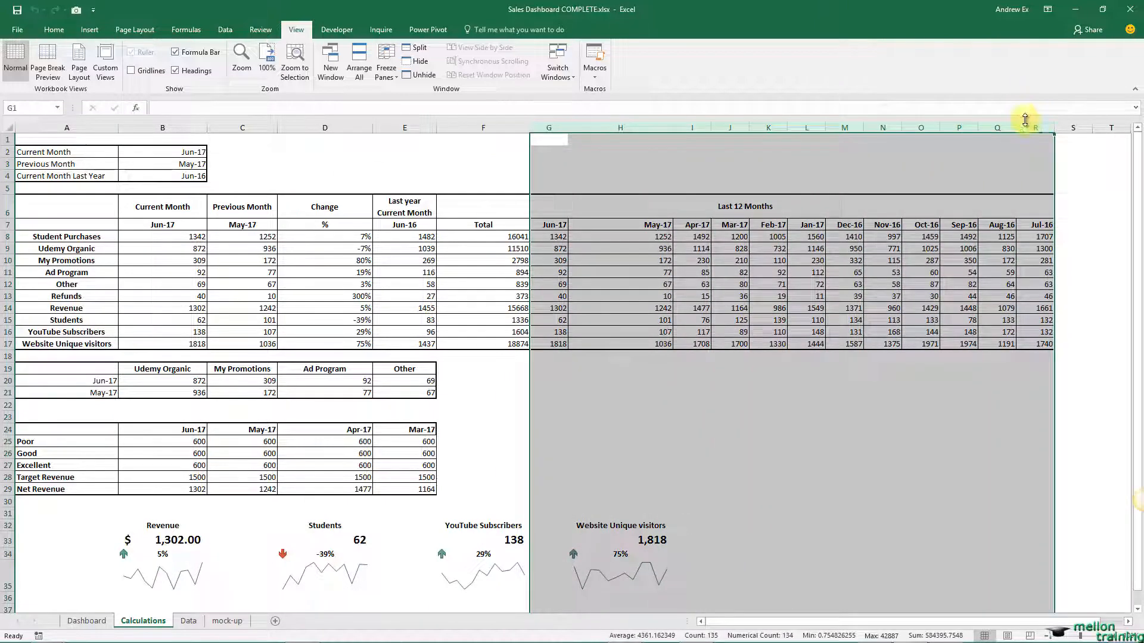
right_click(600, 128)
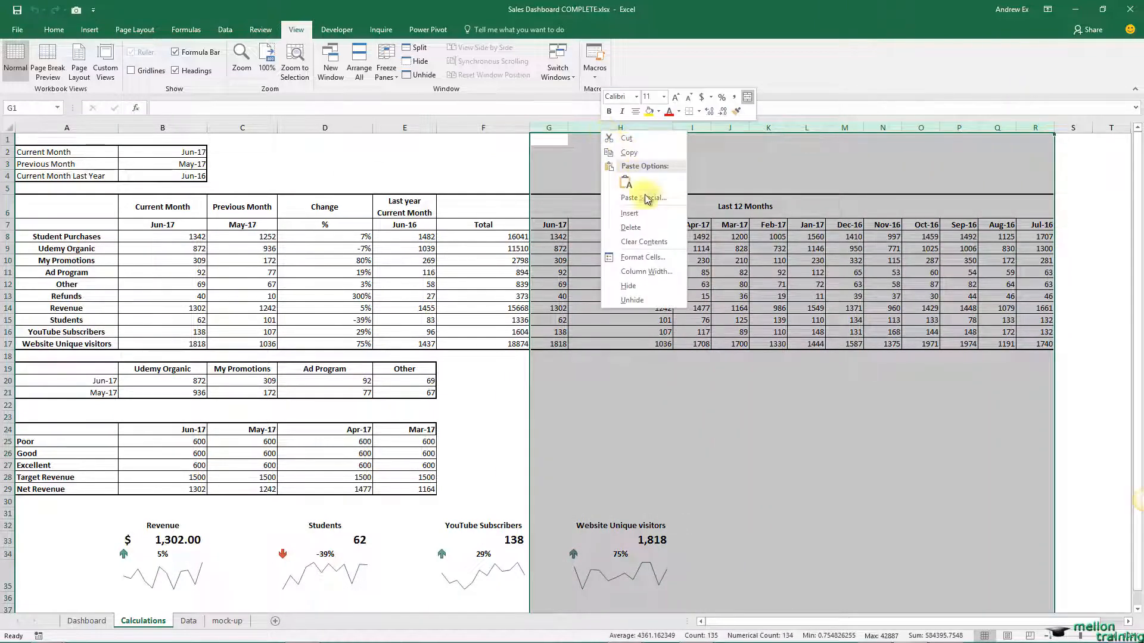
click(670, 284)
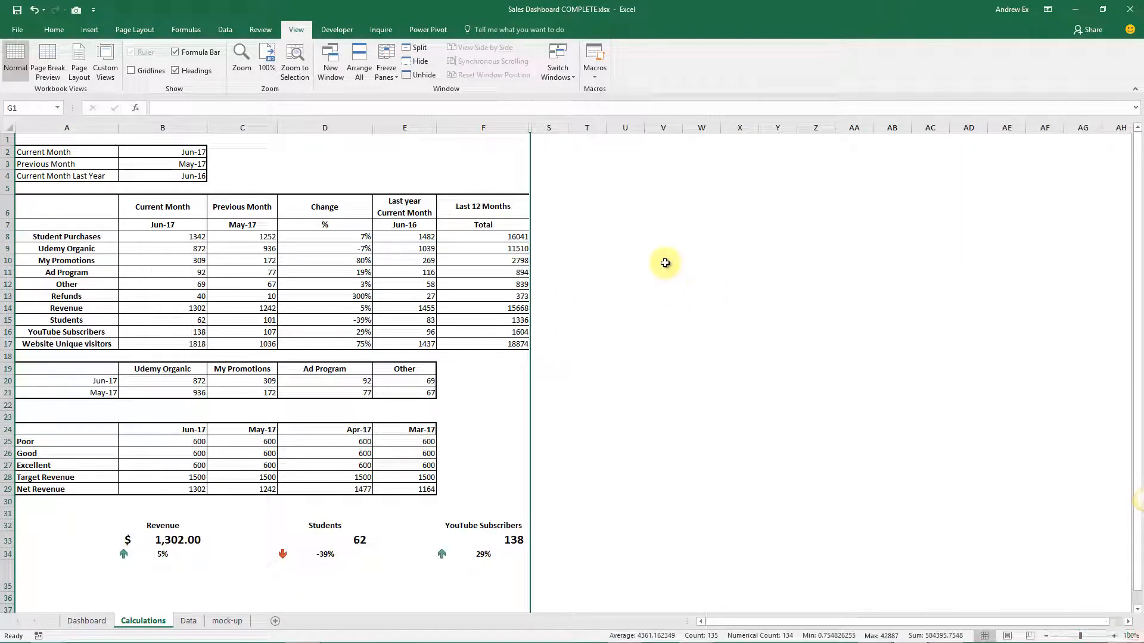
Unhide the columns between F and S on the Calculations sheet and select the Last 12 Months header.
drag(549, 125, 518, 128)
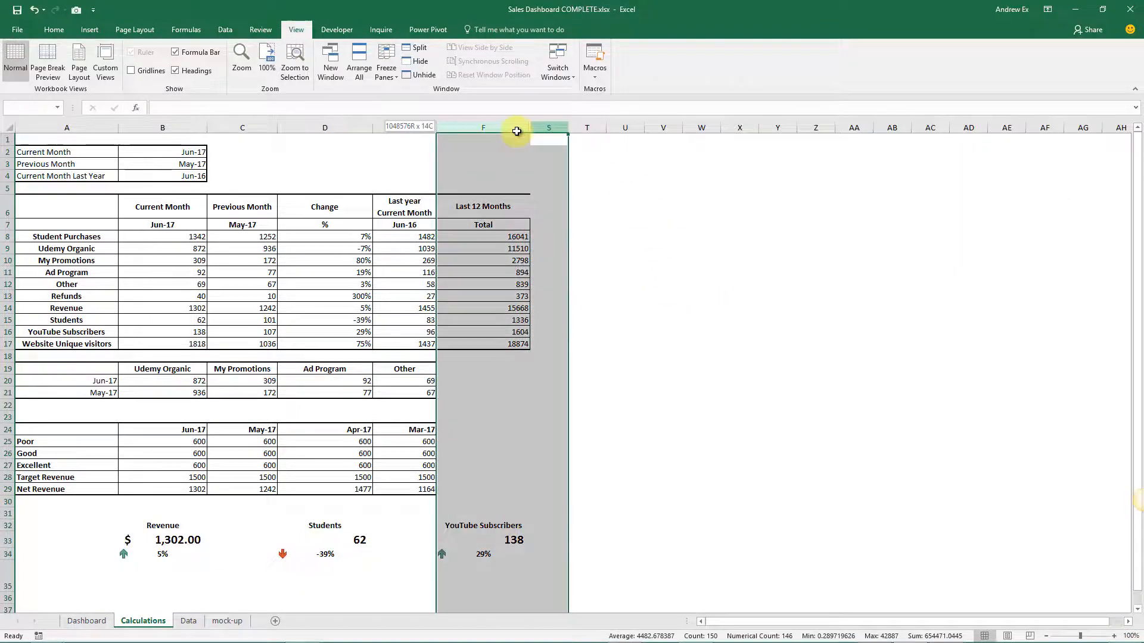
right_click(536, 125)
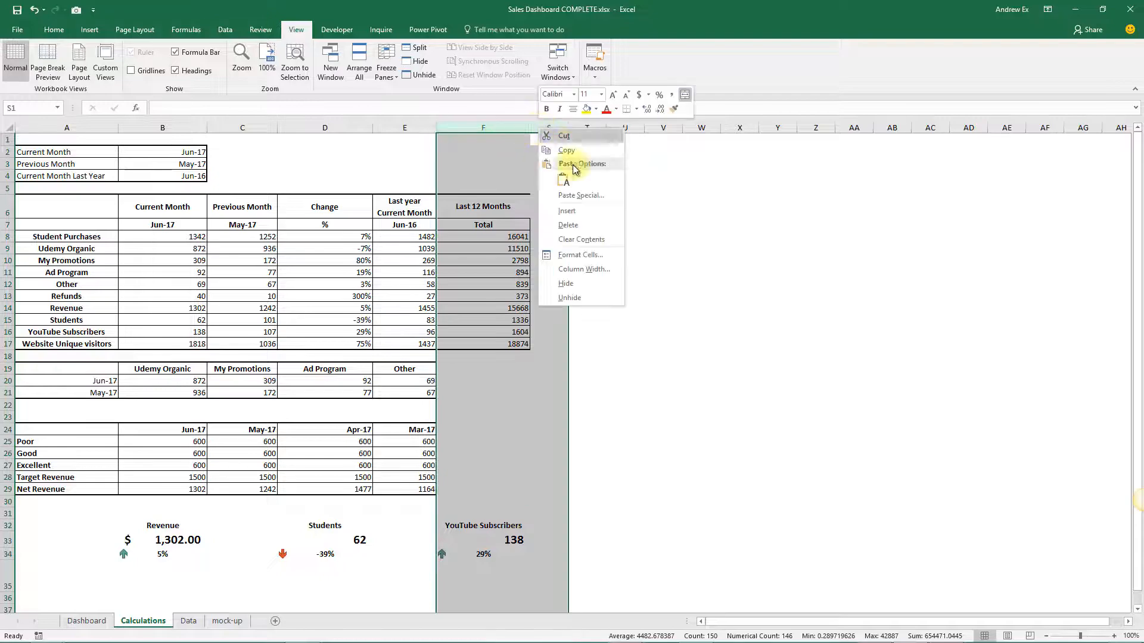
click(587, 293)
click(613, 204)
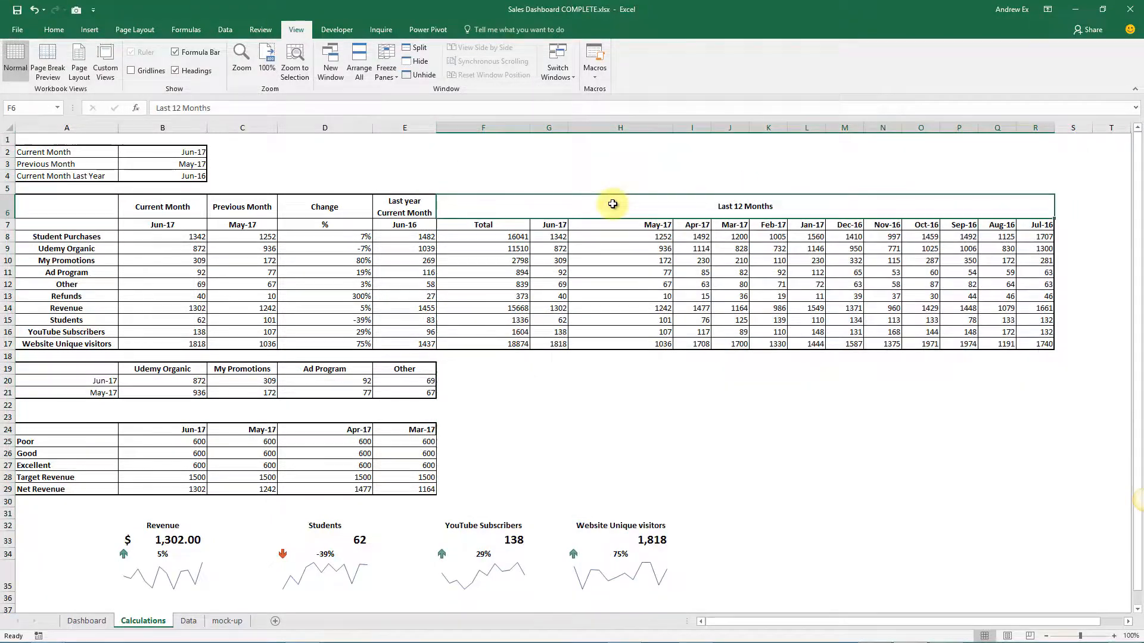